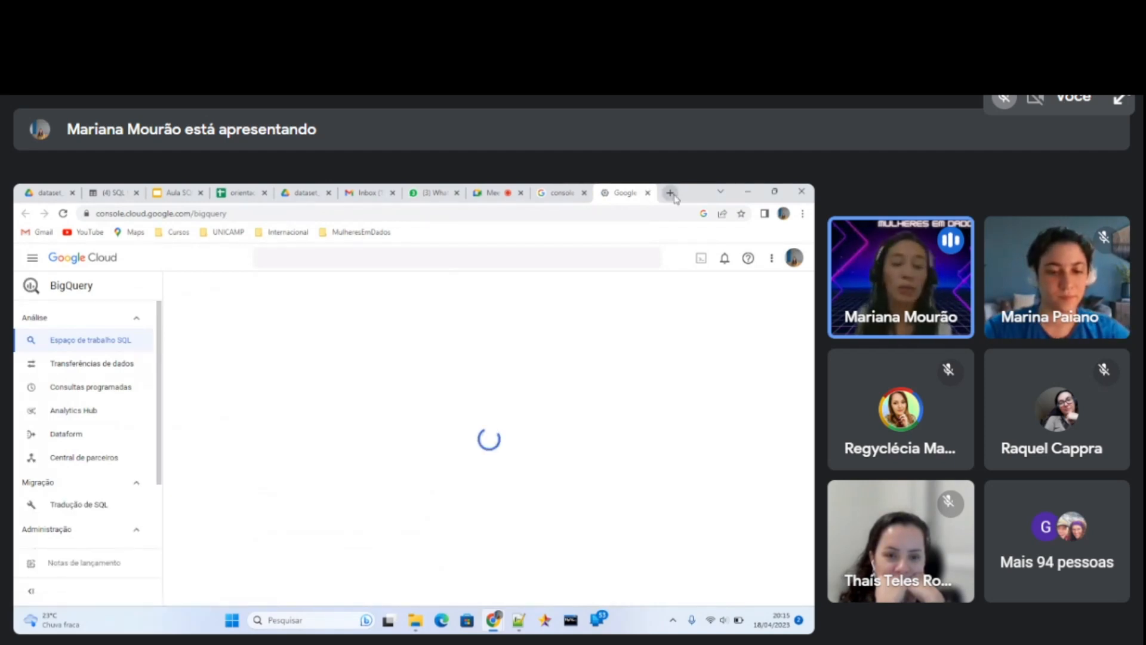
{"action": "left_click", "coordinate": [802, 214]}
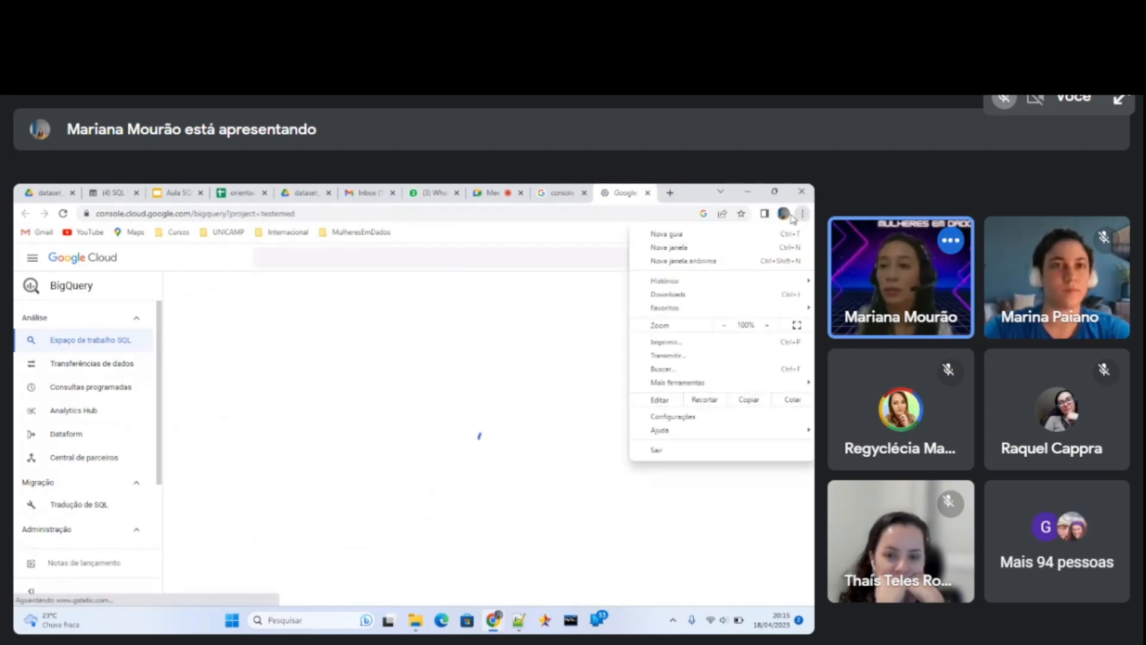
{"action": "left_click", "coordinate": [693, 262]}
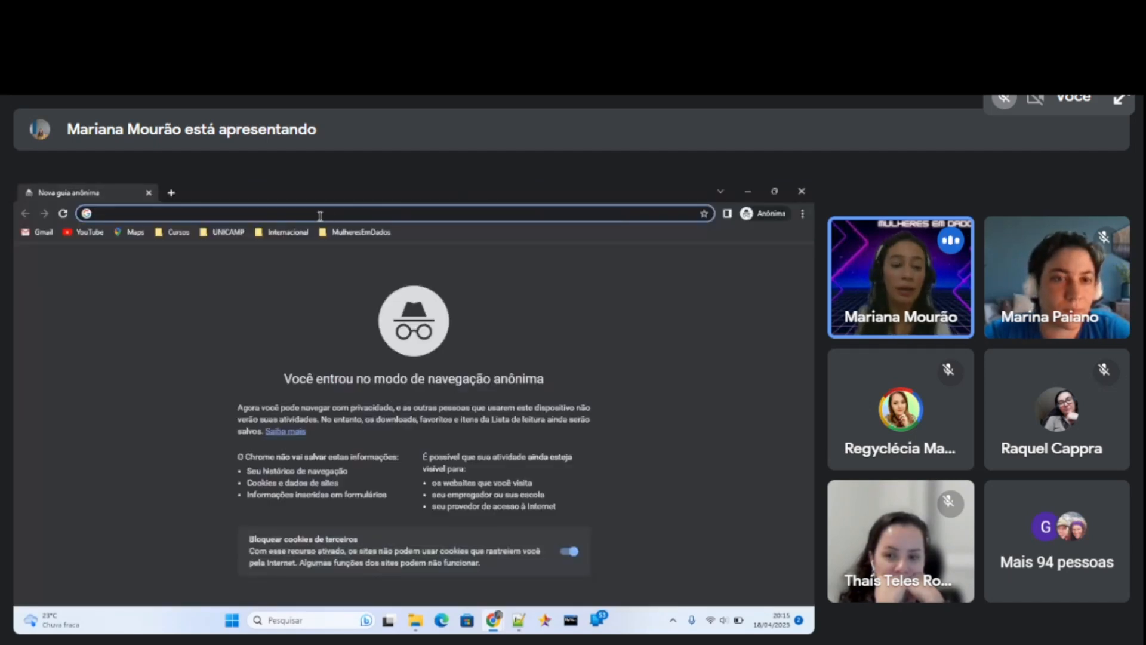
{"action": "left_click", "coordinate": [801, 190]}
Open a new browser window and start a guest (Visitante) profile session from it.
{"action": "left_click", "coordinate": [802, 214]}
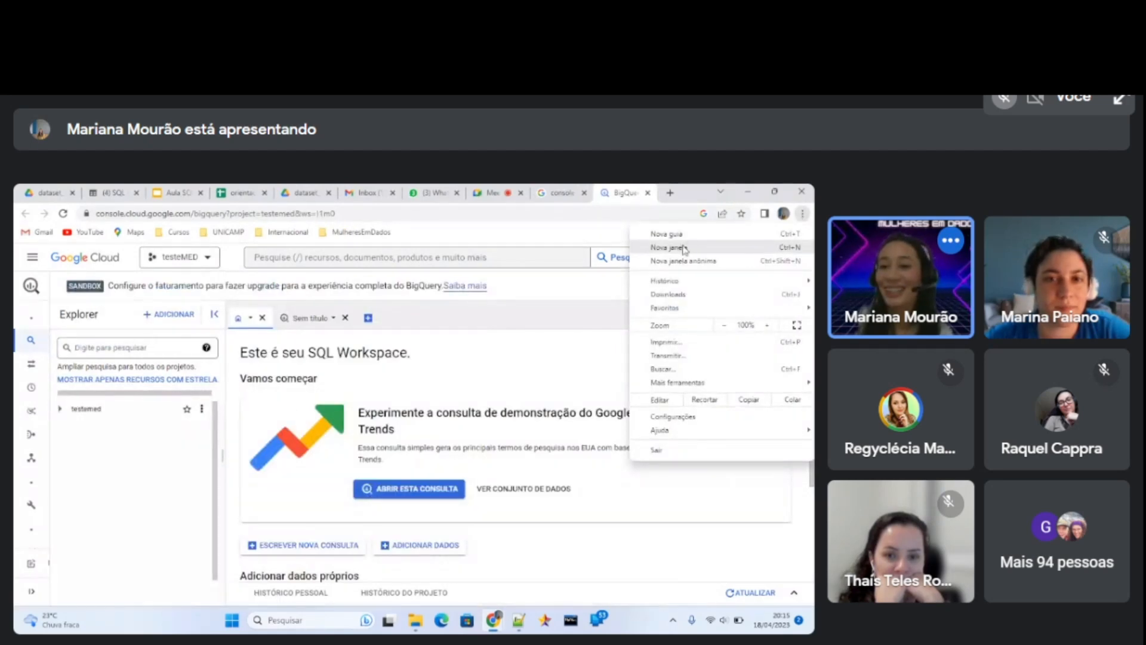
{"action": "left_click", "coordinate": [685, 248]}
{"action": "left_click", "coordinate": [785, 217]}
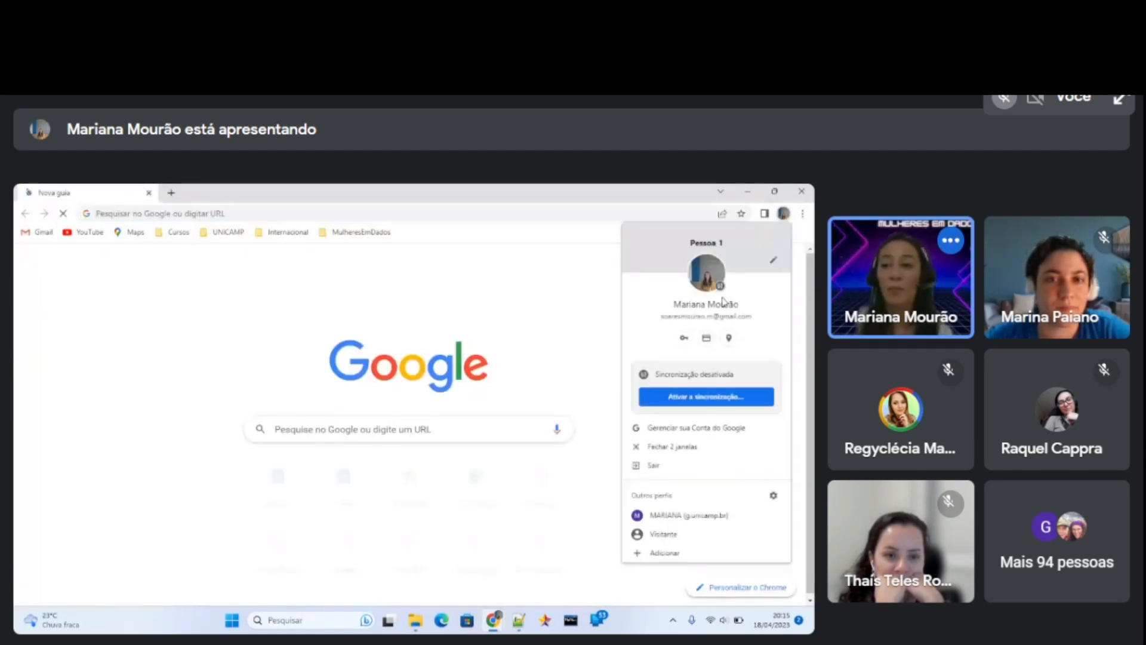
{"action": "left_click", "coordinate": [664, 535]}
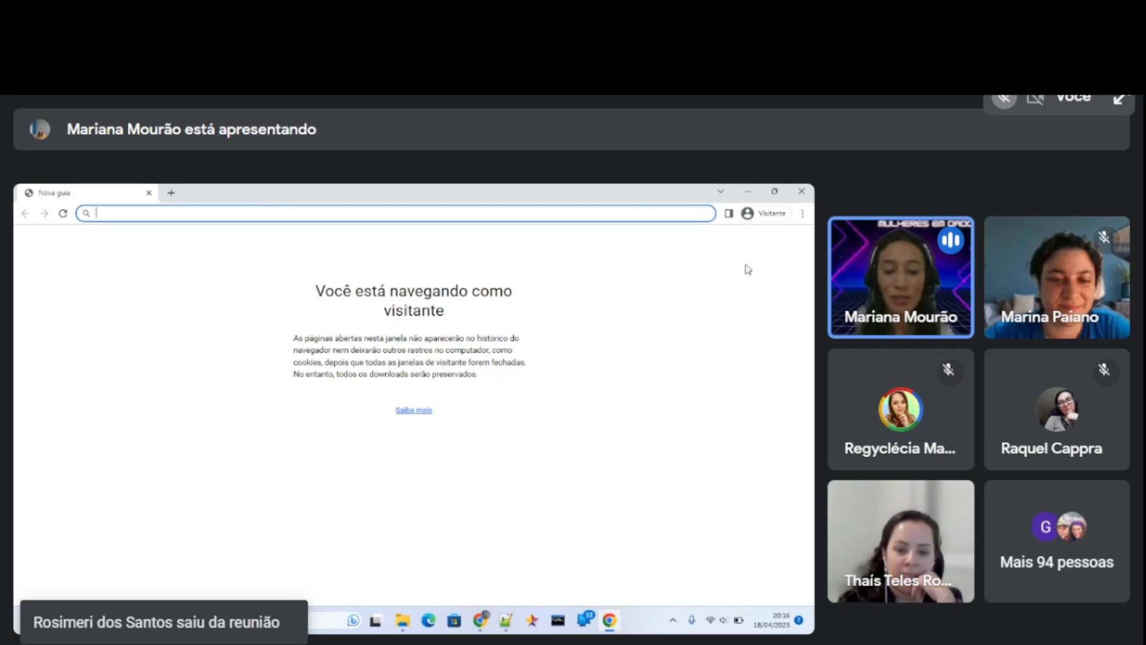
Reduce the guest window from full size, close the spare blank window and switch to the Meet tab in the original window.
{"action": "left_click", "coordinate": [775, 192]}
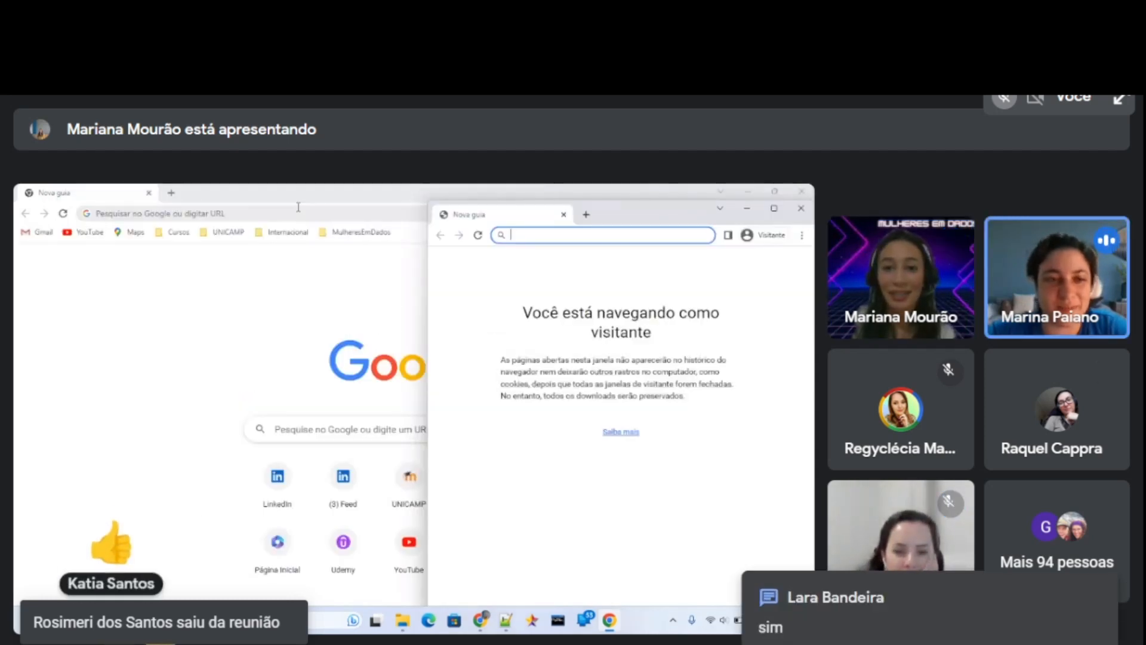
{"action": "left_click", "coordinate": [237, 196]}
{"action": "left_click", "coordinate": [801, 191]}
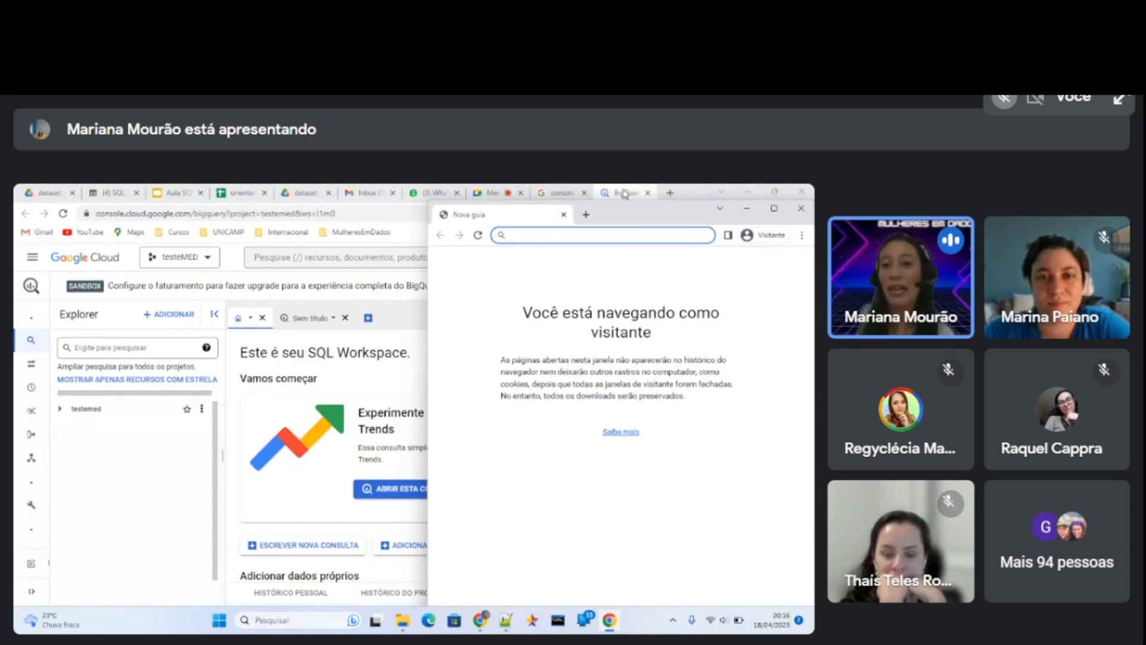
{"action": "left_click", "coordinate": [500, 194]}
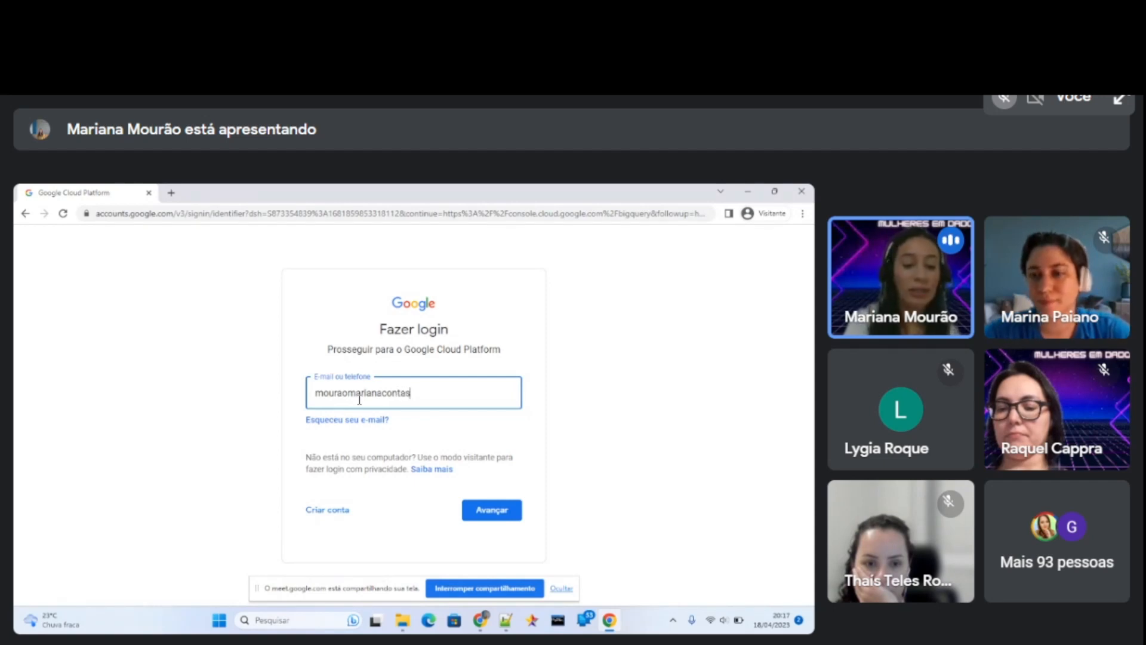
Sign in to Google Cloud in the guest window with the account e-mail and password, and leave the welcome dialog.
{"action": "key", "text": "Return"}
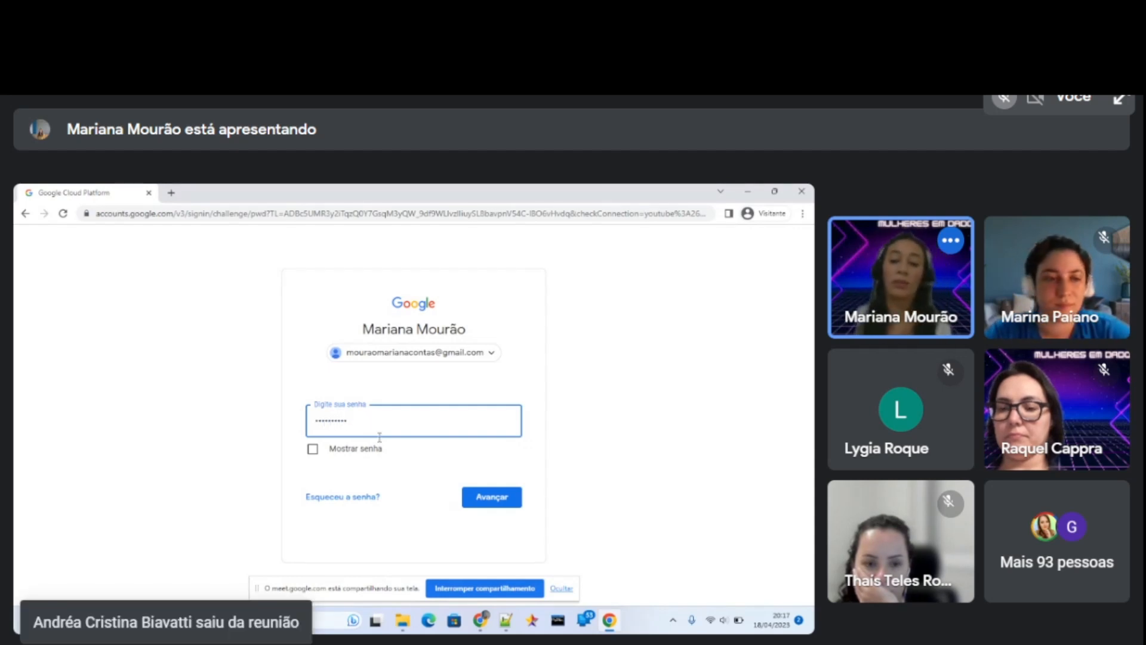
{"action": "left_click", "coordinate": [474, 500]}
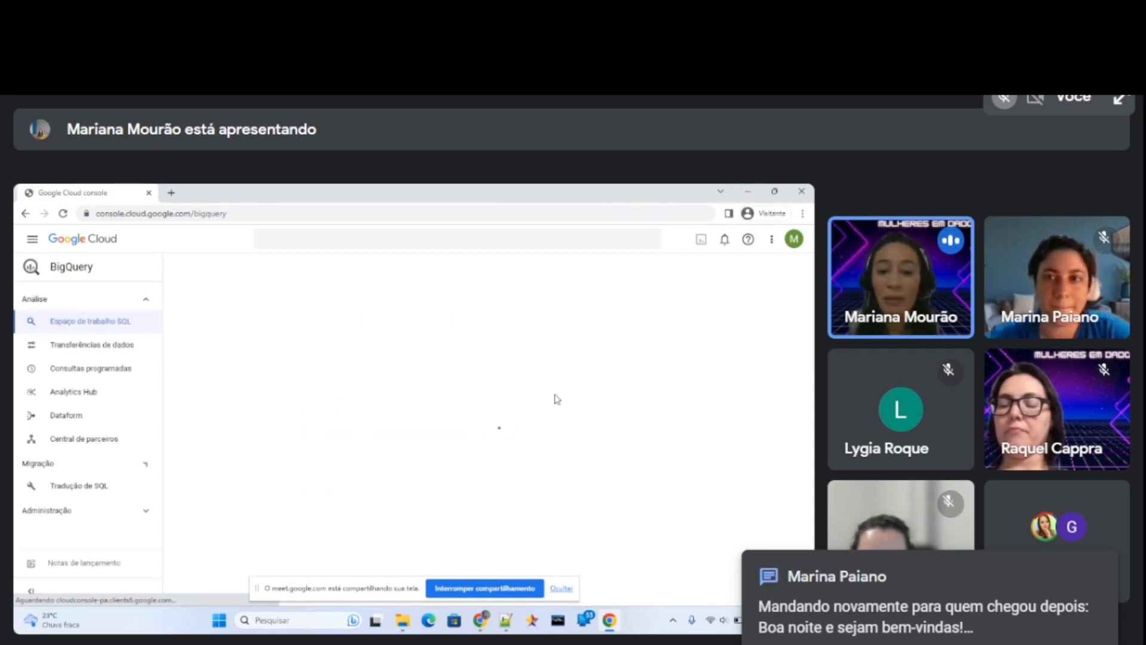
{"action": "mouse_move", "coordinate": [487, 619]}
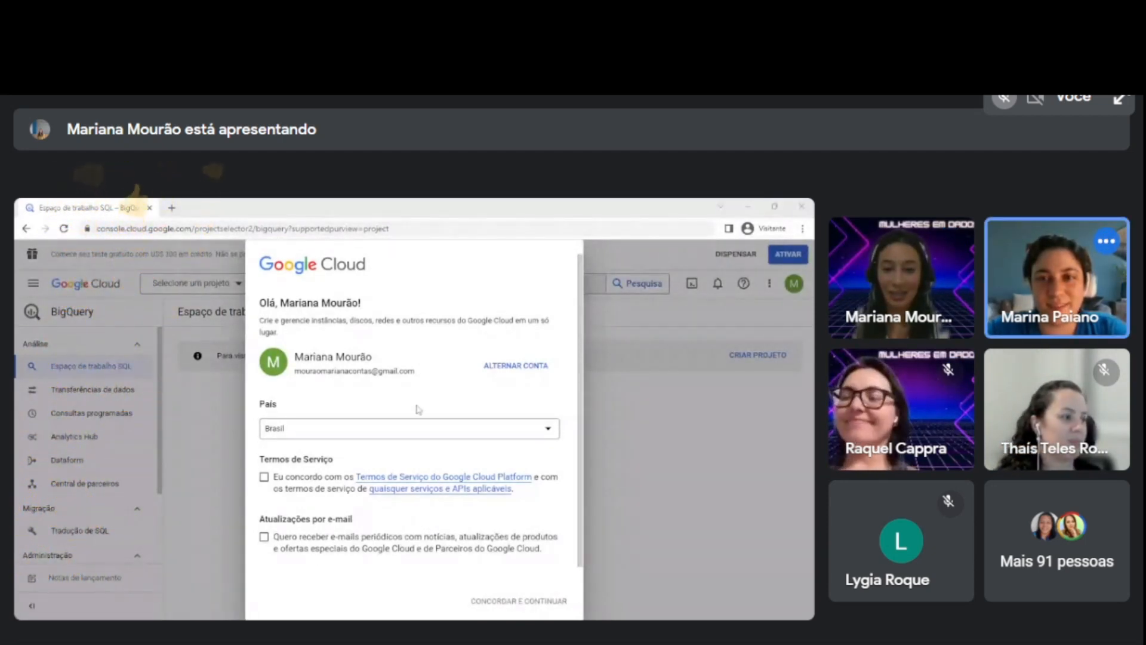
{"action": "key", "text": "Escape"}
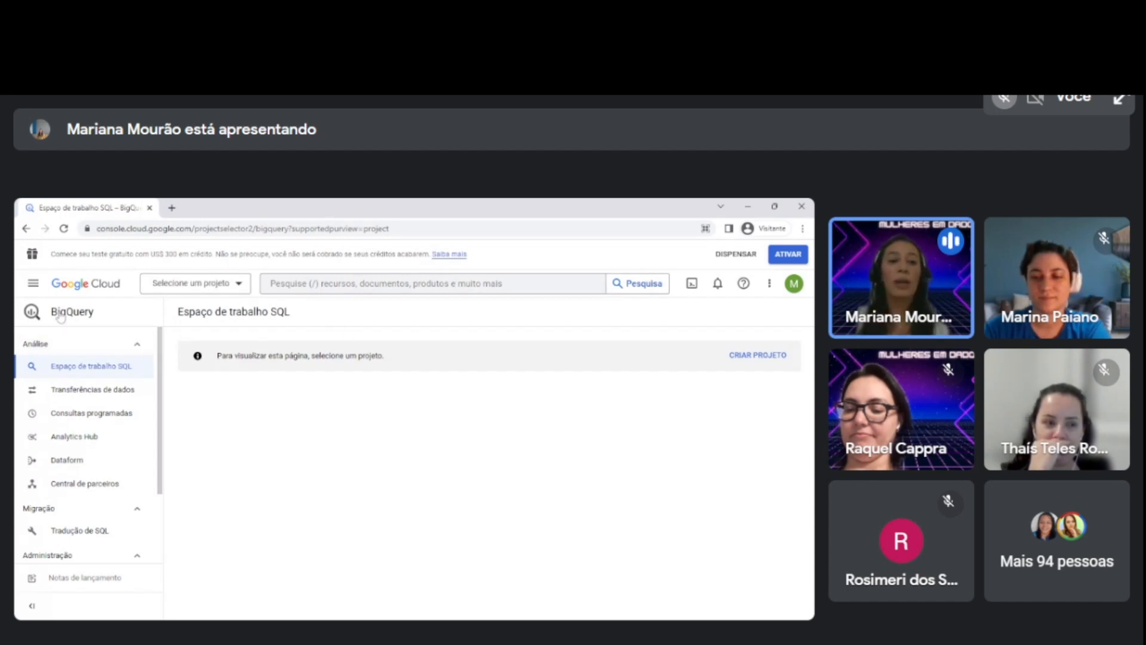
Create a new project named SQLbasico under "Sem organização" and dismiss the BigQuery welcome message and the notifications.
{"action": "left_click", "coordinate": [238, 284]}
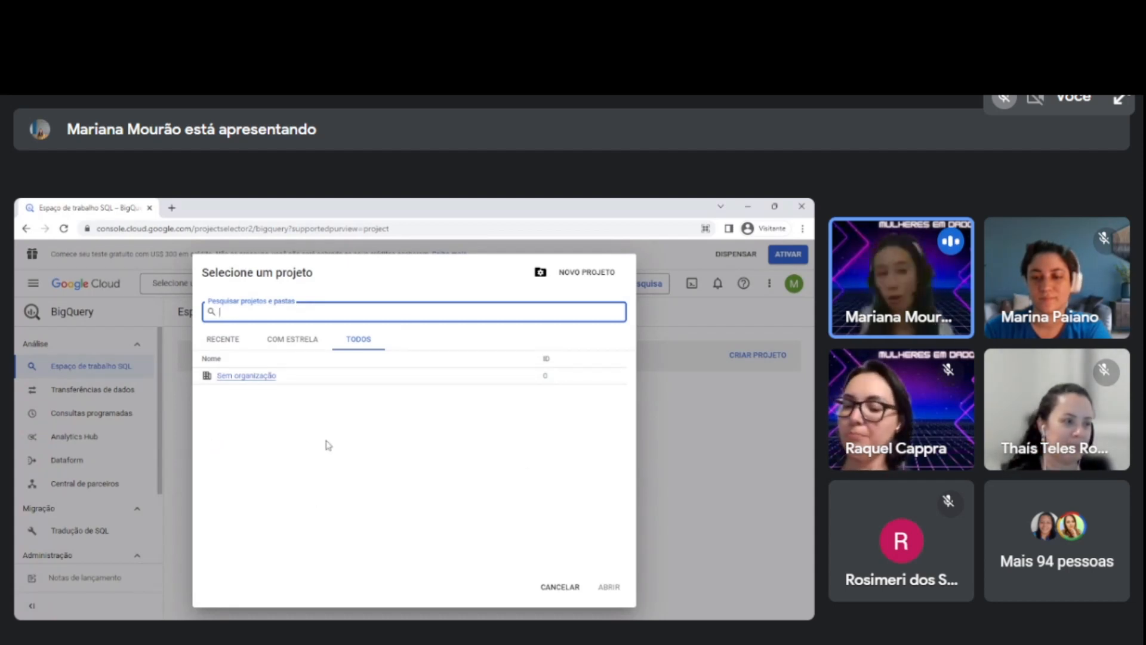
{"action": "left_click", "coordinate": [583, 279]}
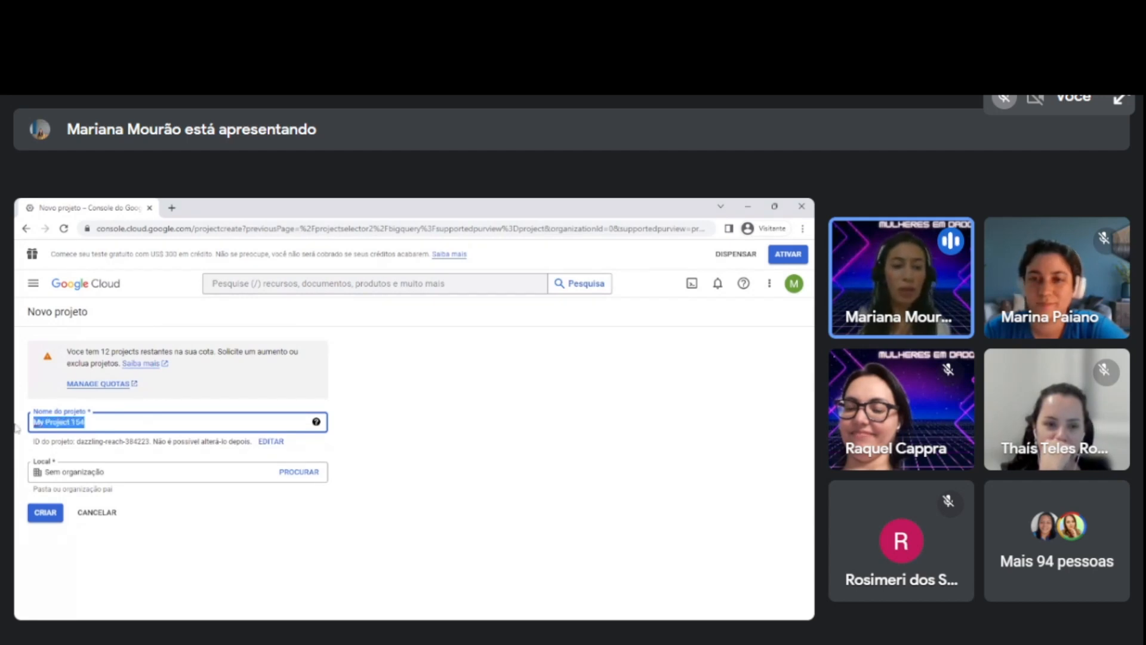
{"action": "type", "text": "SQLbasico"}
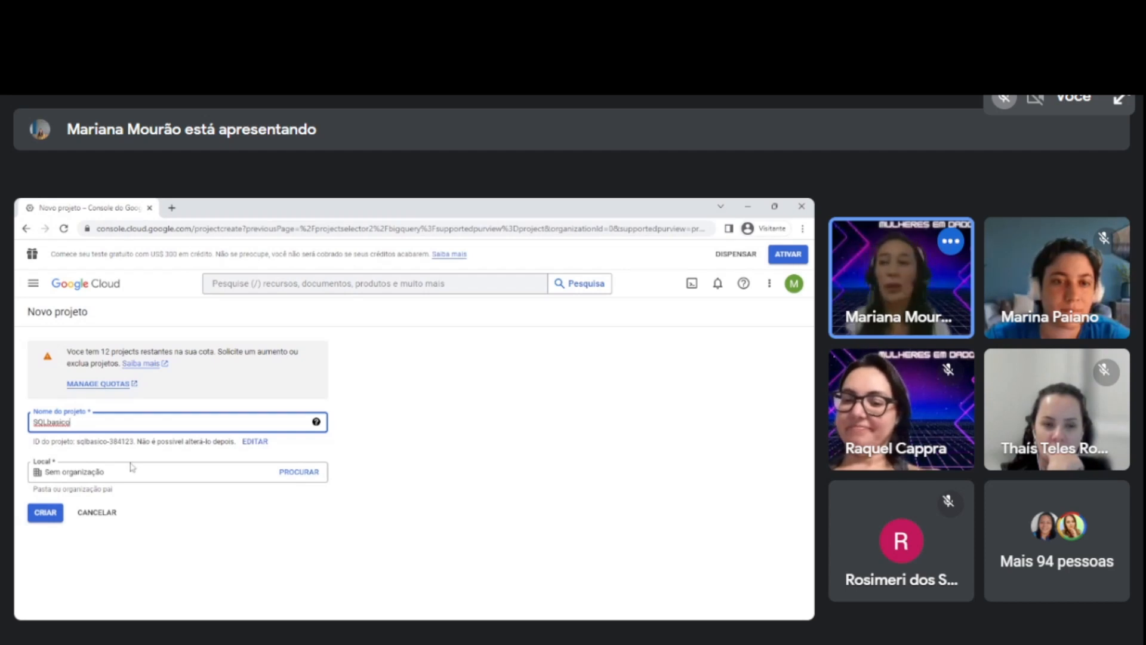
{"action": "left_click_drag", "start_coordinate": [81, 432], "coordinate": [27, 429]}
{"action": "left_click", "coordinate": [39, 515]}
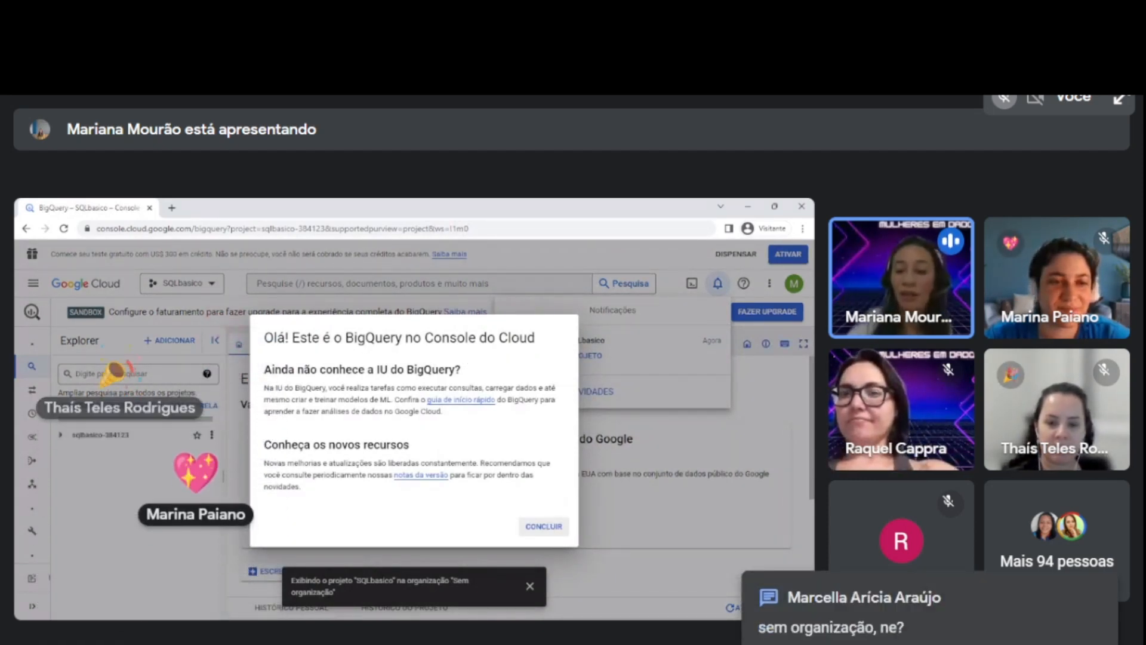
{"action": "left_click", "coordinate": [543, 526]}
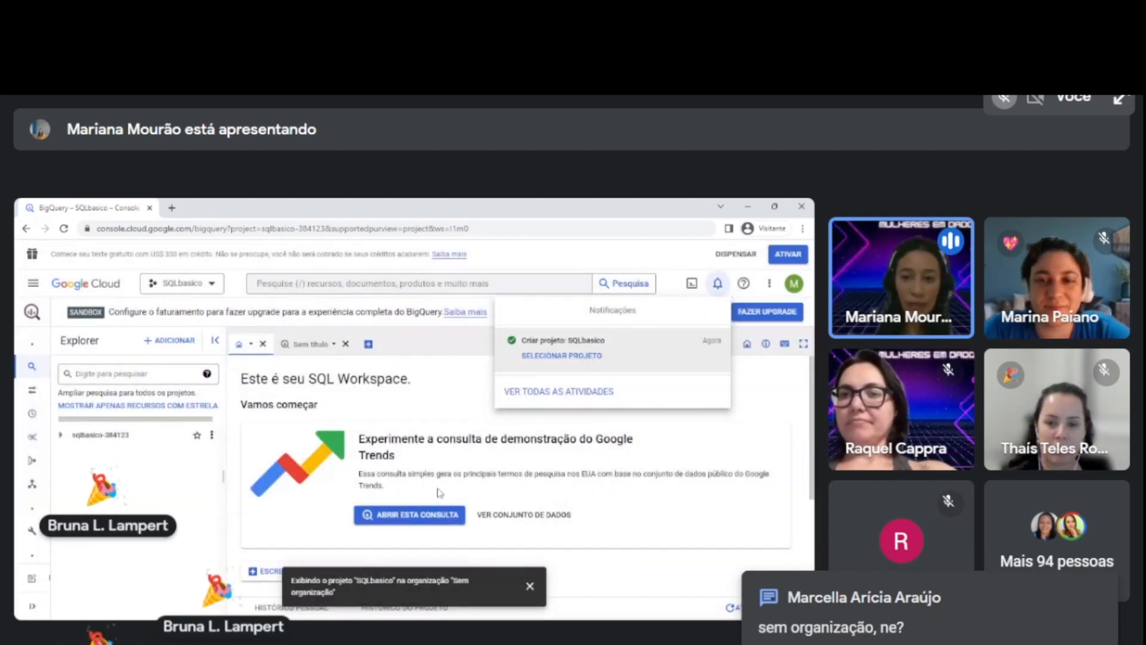
{"action": "left_click", "coordinate": [717, 282]}
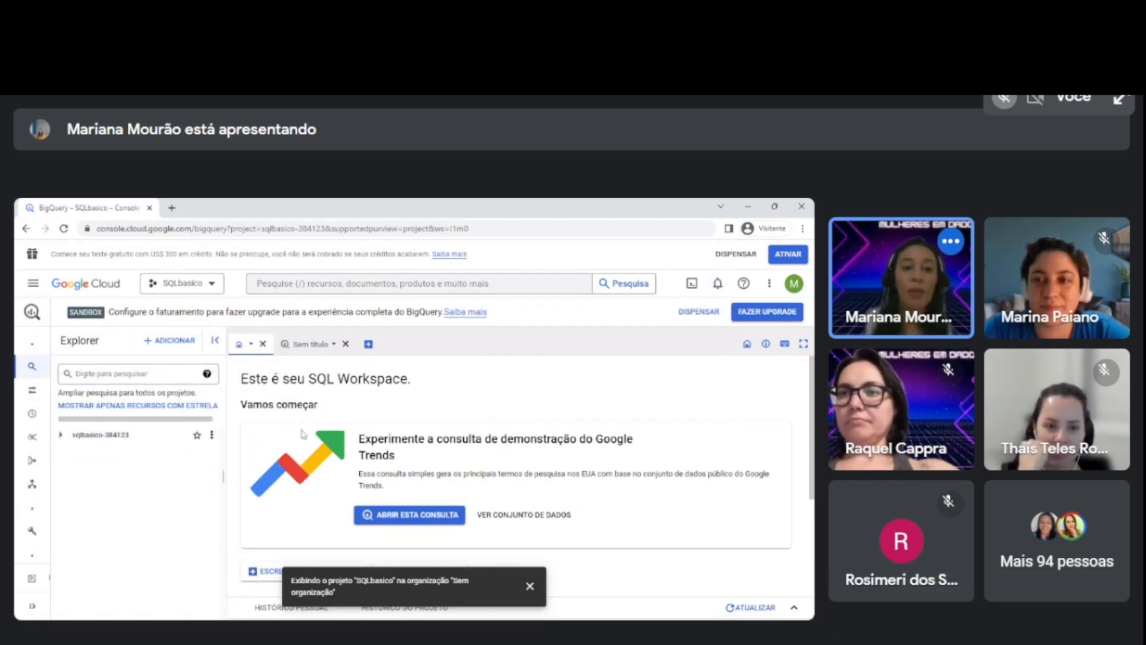
Choose SQLbasico in the project selector and check the selector again without changing the project.
{"action": "left_click", "coordinate": [212, 285]}
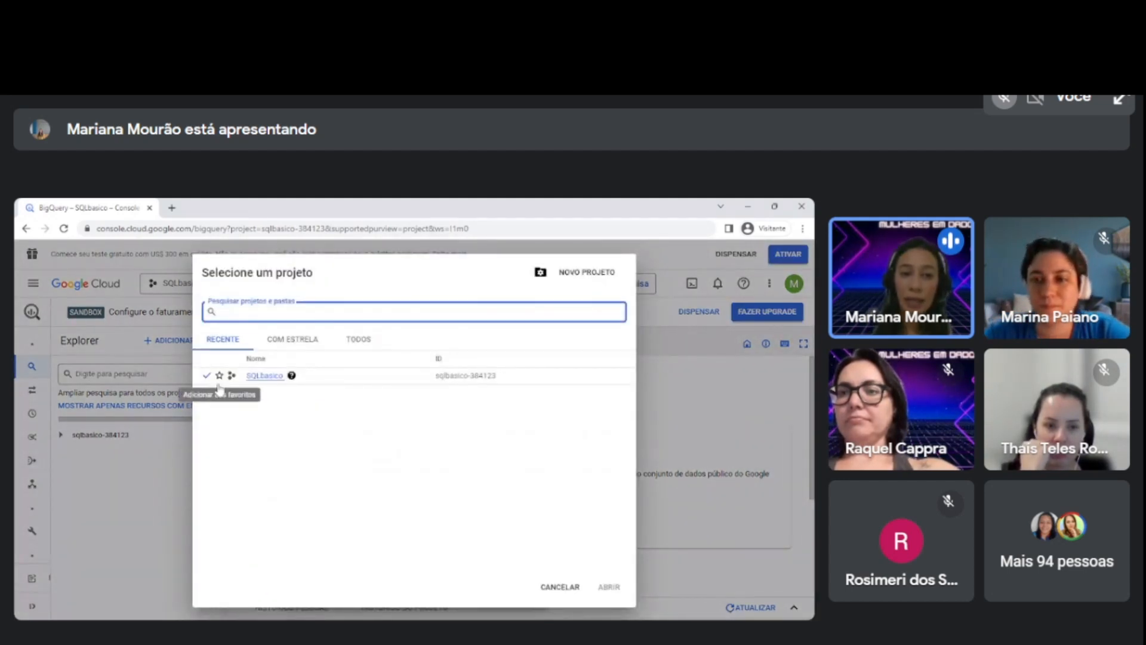
{"action": "left_click", "coordinate": [264, 376]}
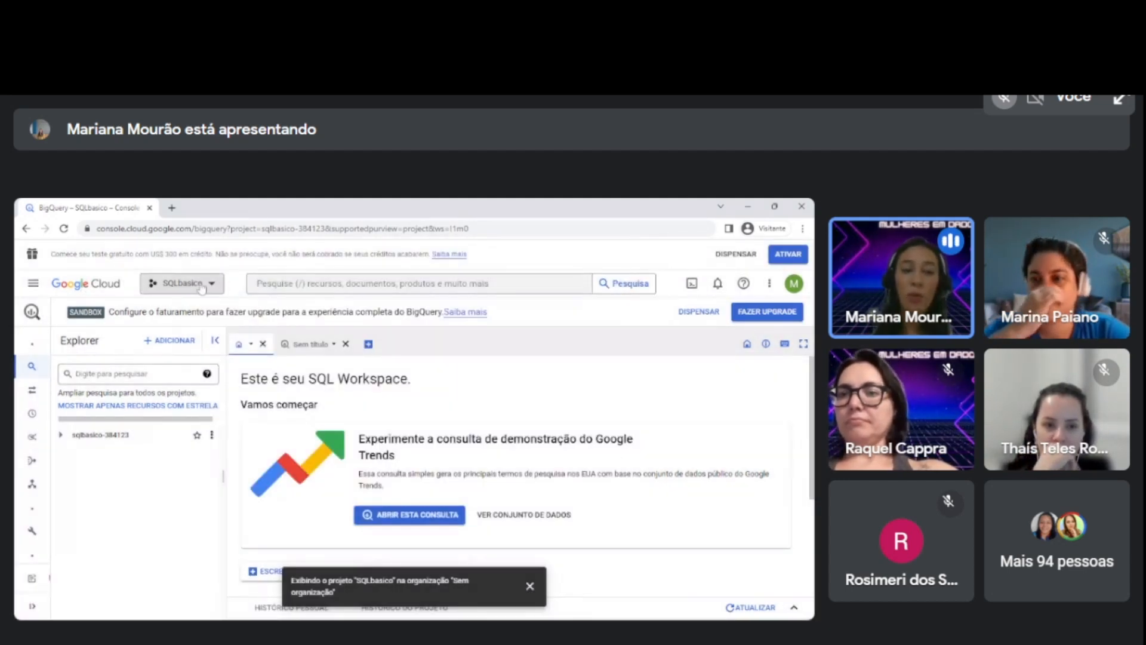
{"action": "left_click", "coordinate": [211, 286]}
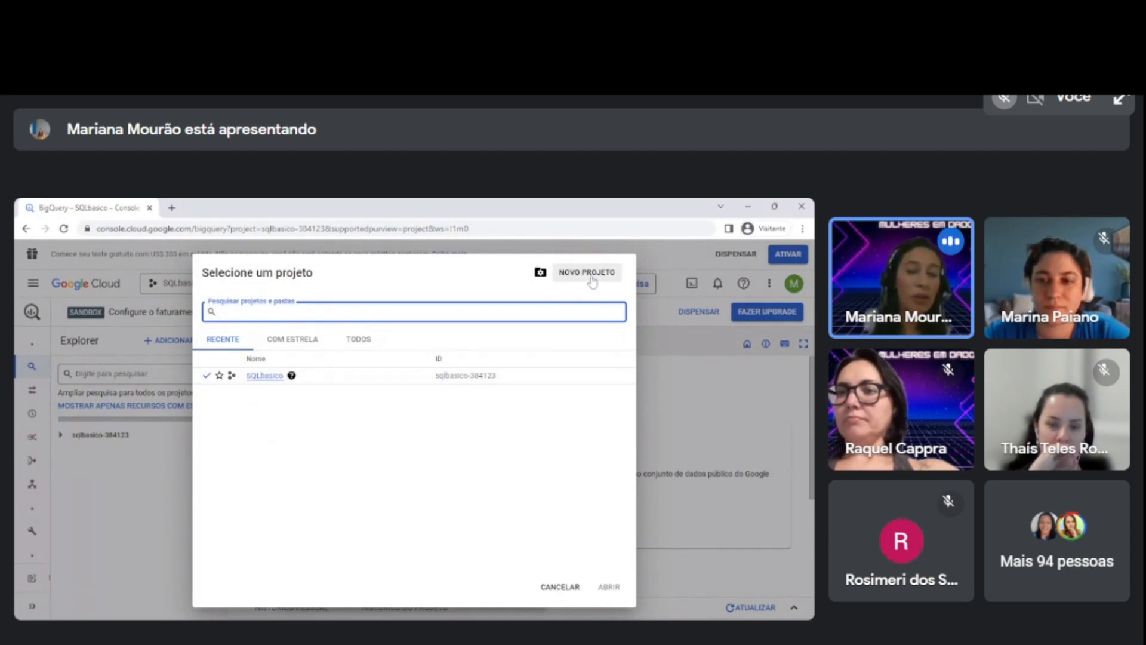
{"action": "left_click", "coordinate": [559, 586]}
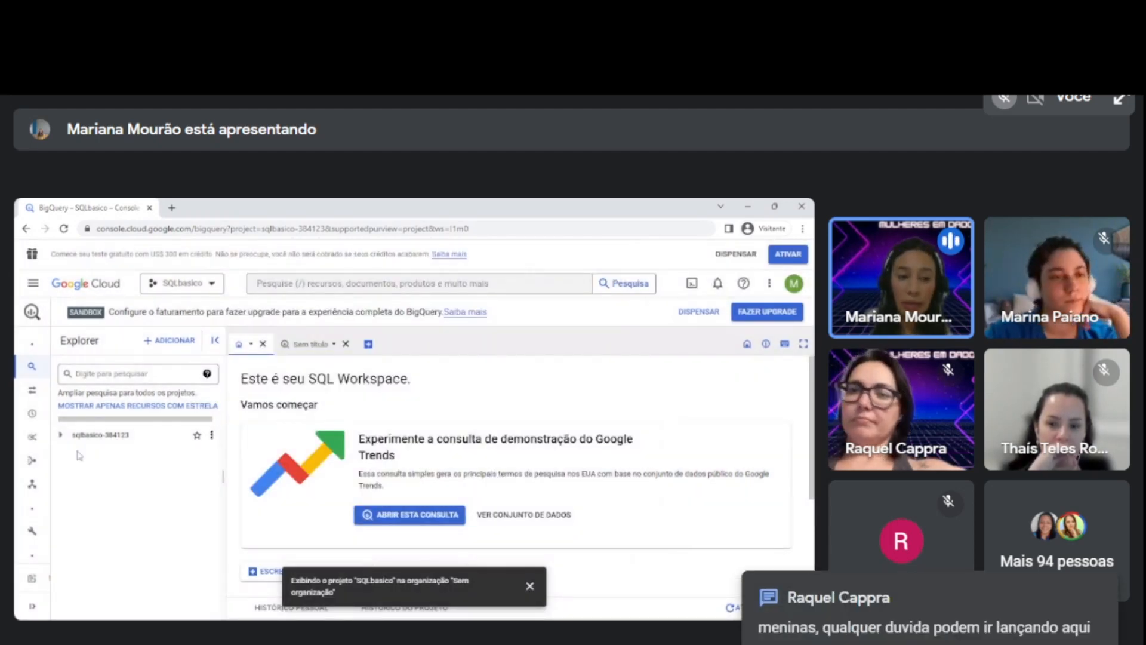
Expand the SQLbasico project in the Explorer to view its contents, collapse it, and dismiss the sandbox billing notice.
{"action": "left_click", "coordinate": [61, 437]}
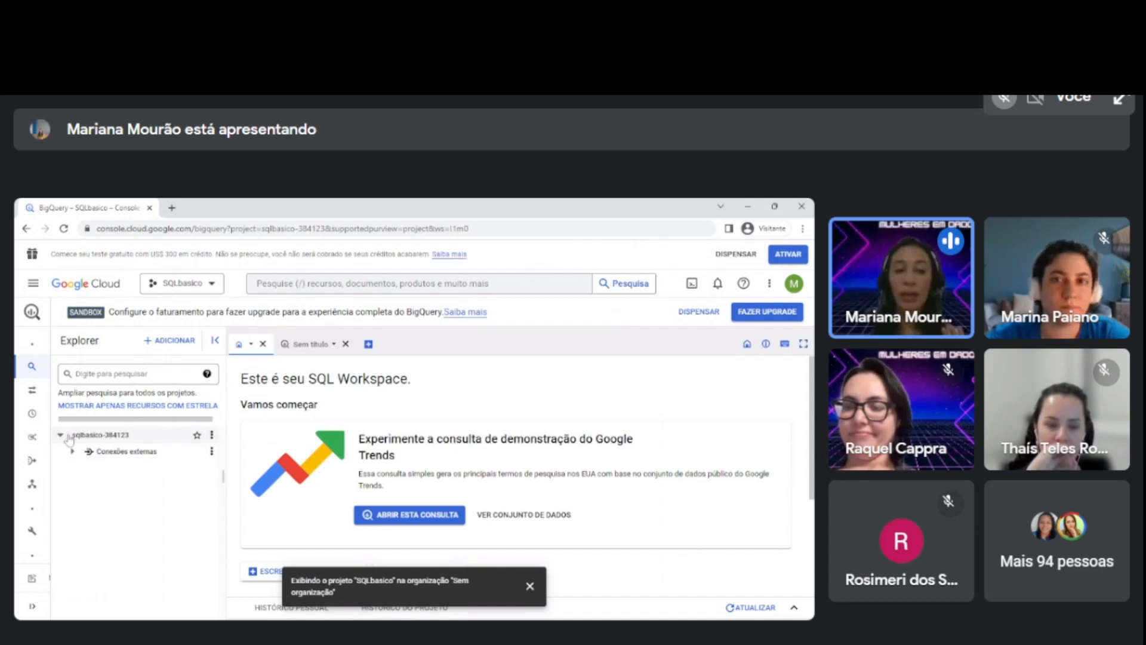
{"action": "left_click", "coordinate": [109, 435]}
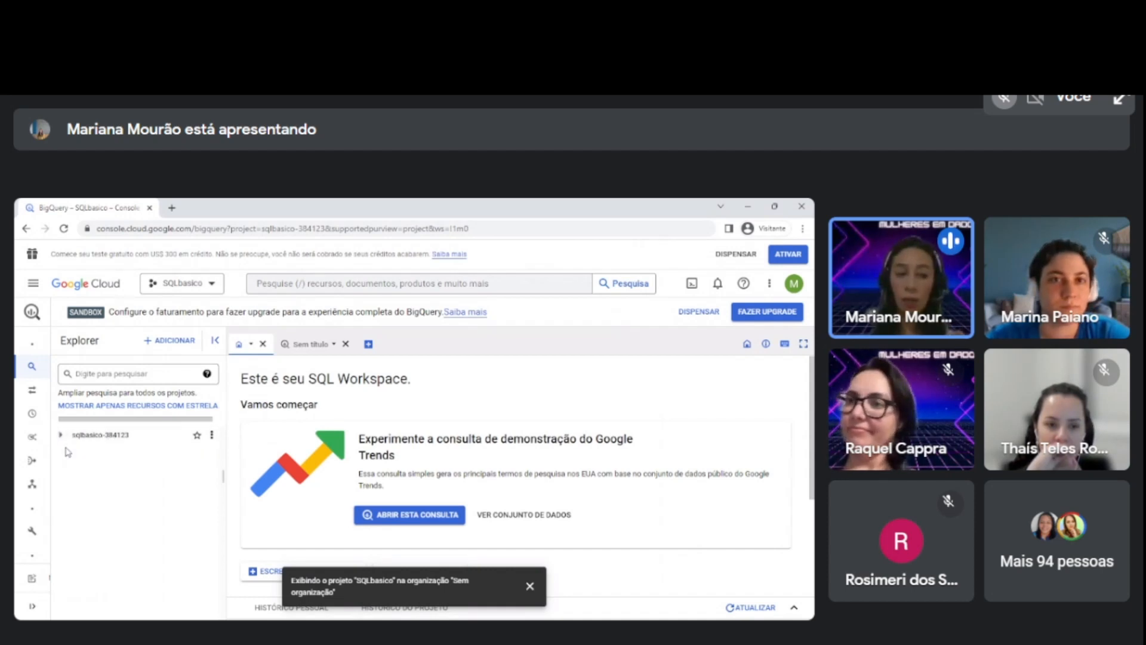
{"action": "left_click", "coordinate": [62, 436]}
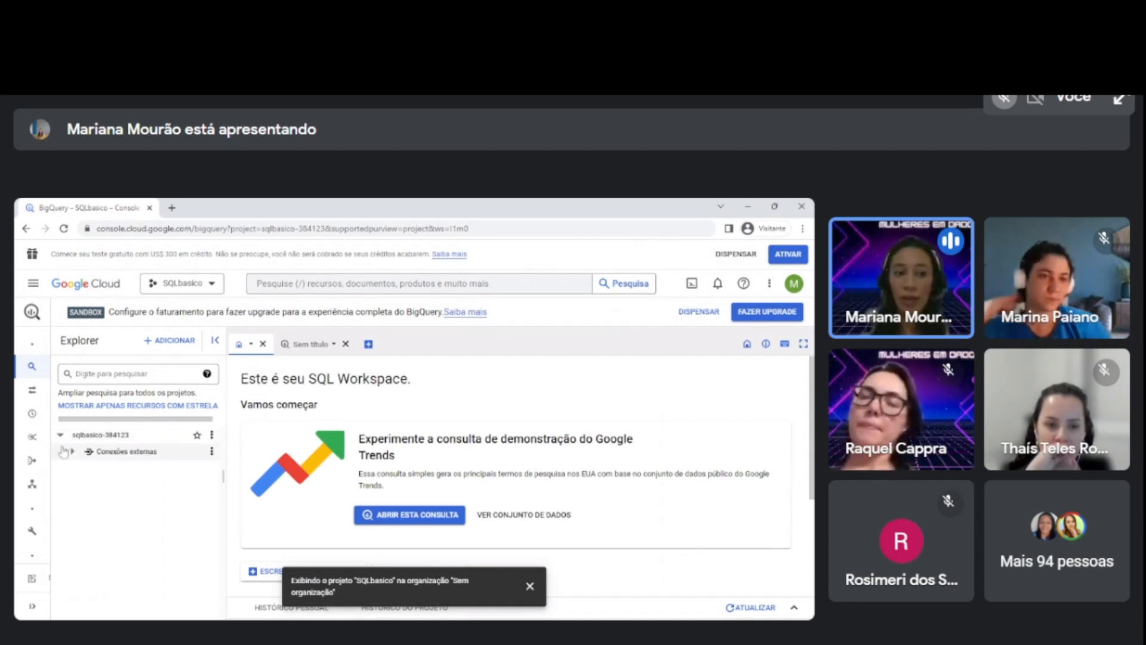
{"action": "left_click", "coordinate": [61, 435]}
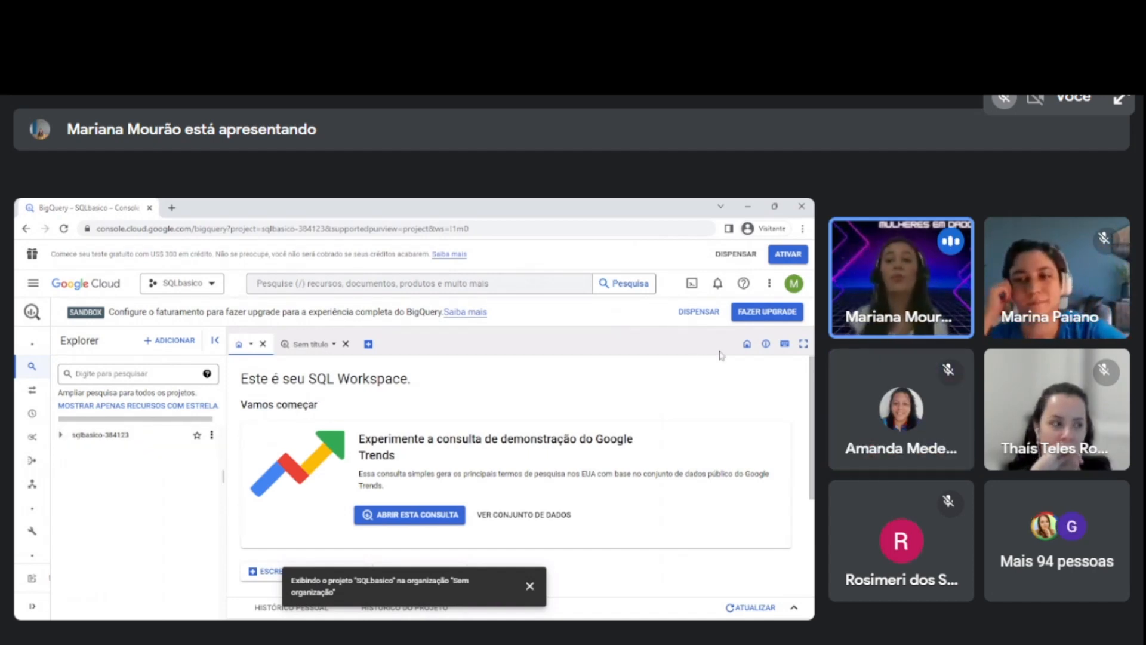
{"action": "left_click", "coordinate": [693, 313]}
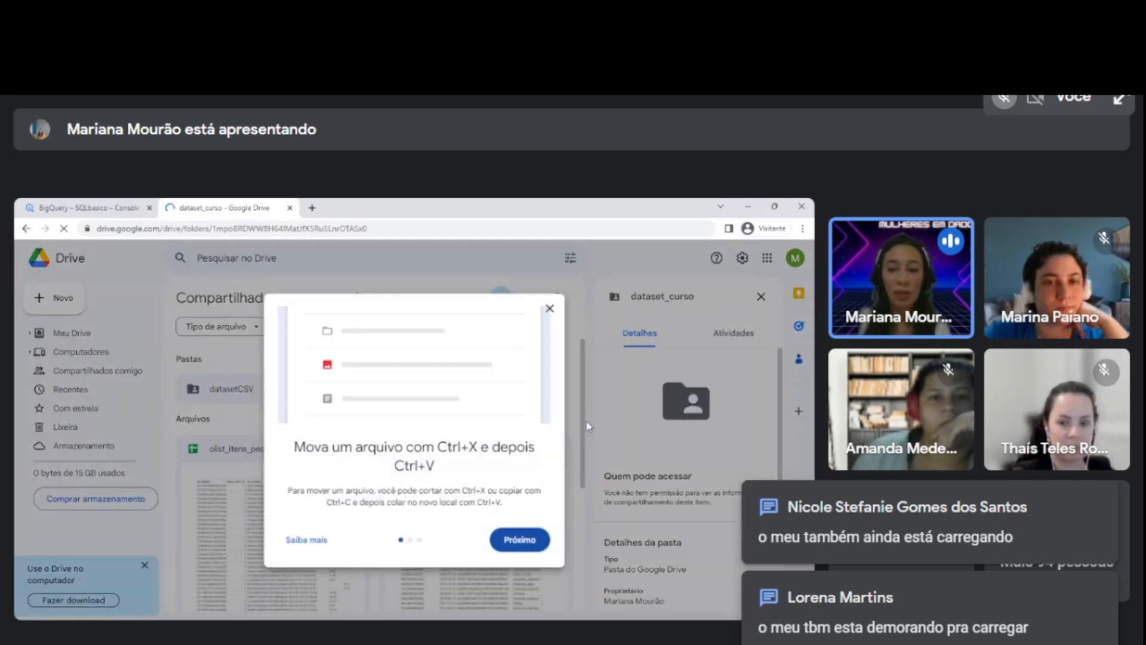
In the shared dataset_curso folder on Google Drive, close the tip and details pane and download the datasetCSV folder.
{"action": "left_click", "coordinate": [549, 308]}
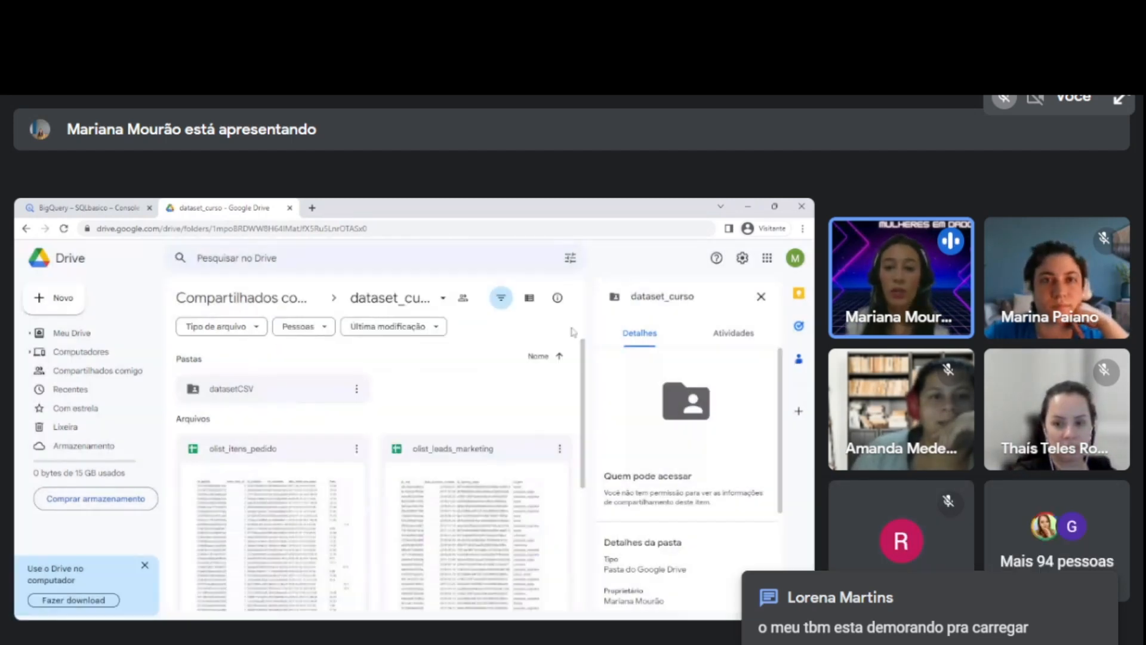
{"action": "left_click", "coordinate": [762, 297]}
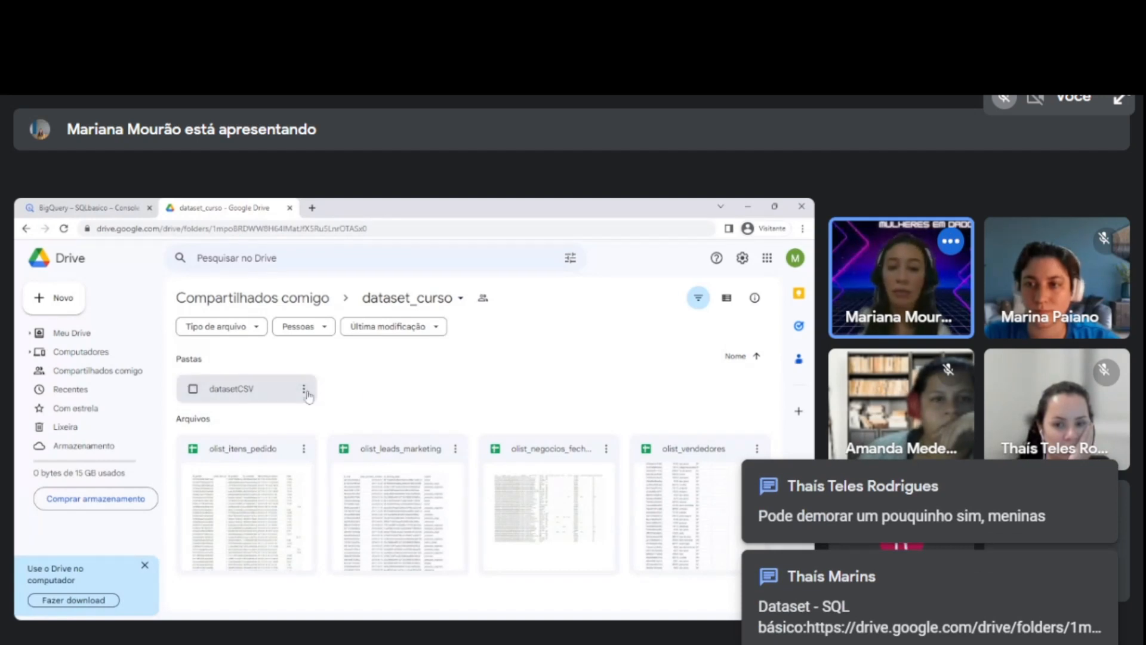
{"action": "left_click", "coordinate": [304, 389]}
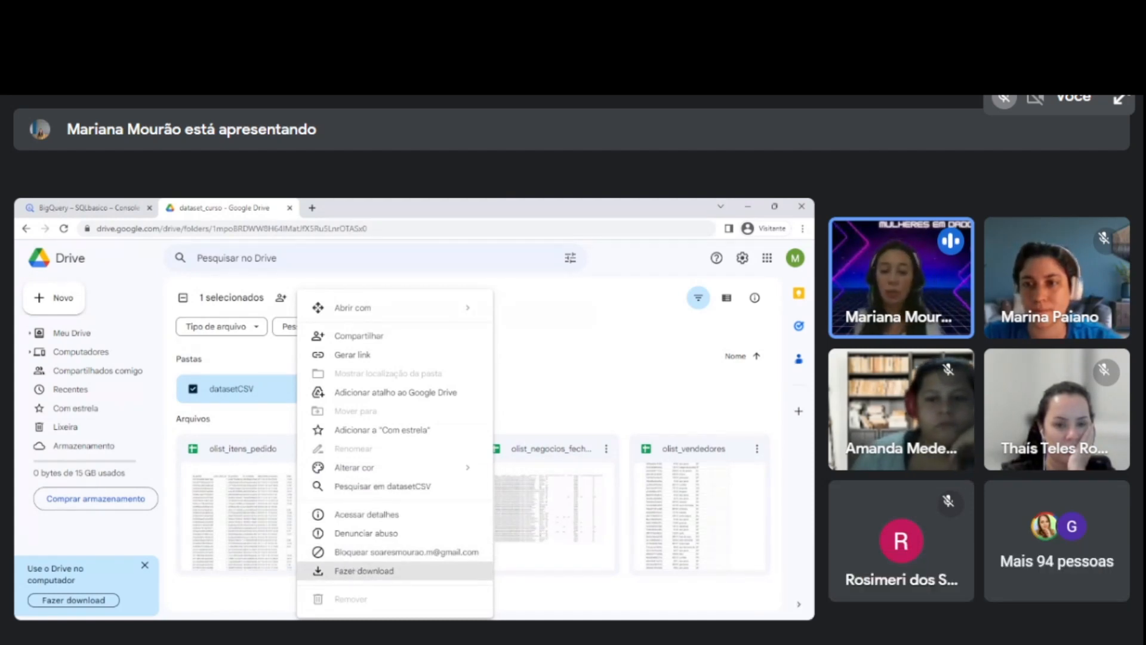
{"action": "left_click", "coordinate": [364, 570]}
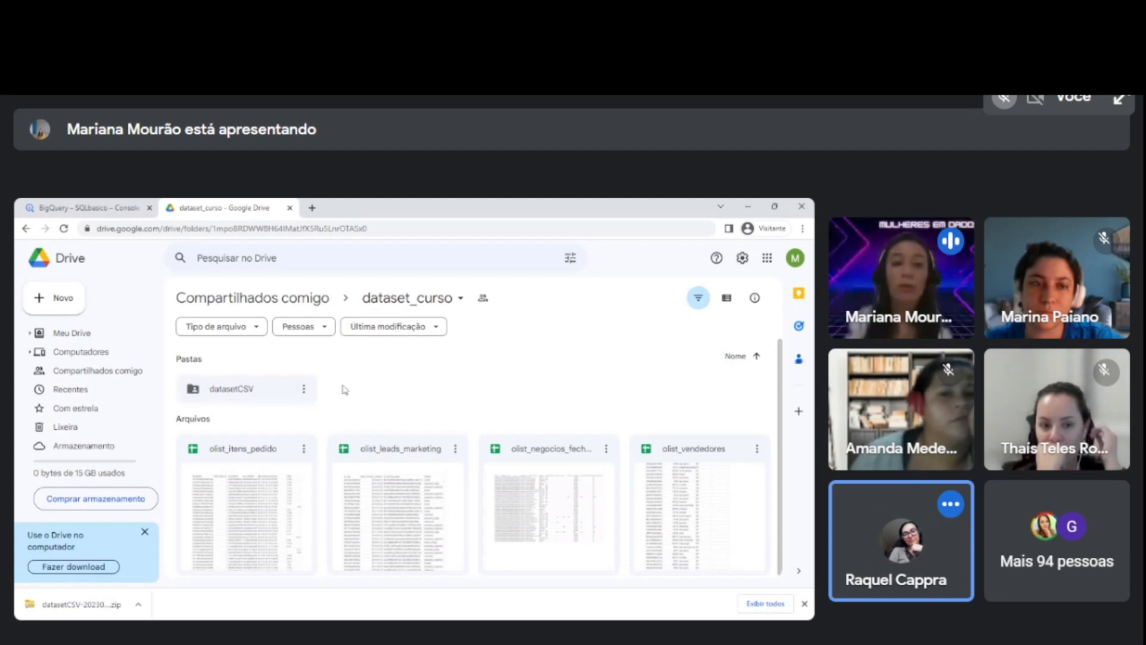
Review the dataset_curso folder's link and the options available for the datasetCSV folder.
{"action": "left_click", "coordinate": [310, 228]}
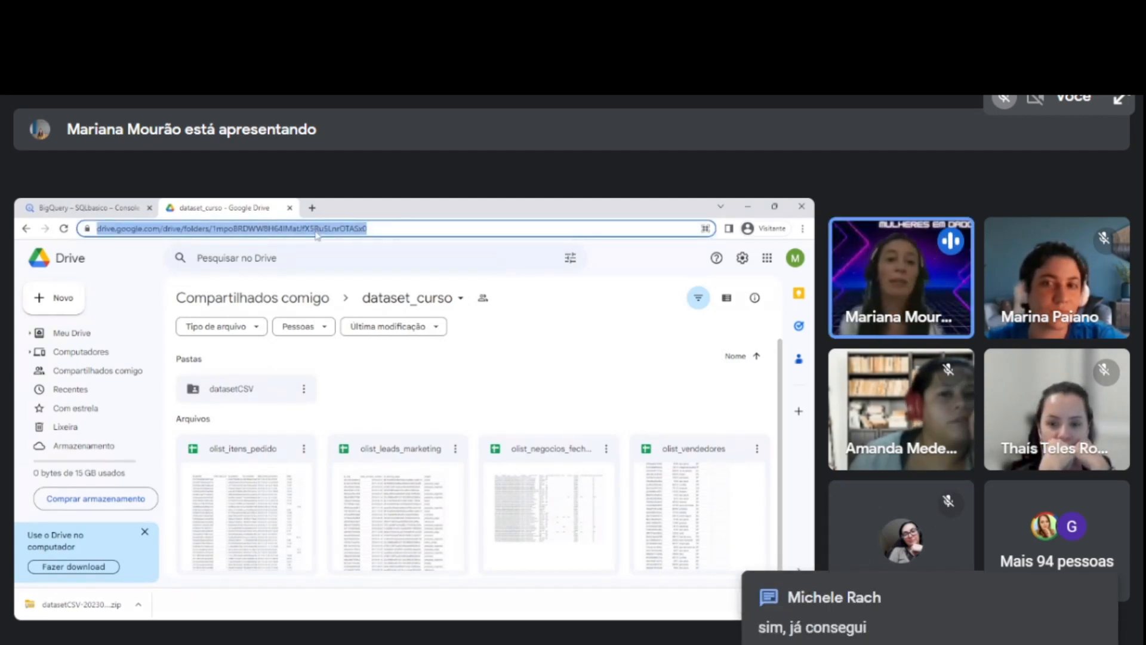
{"action": "left_click", "coordinate": [340, 385]}
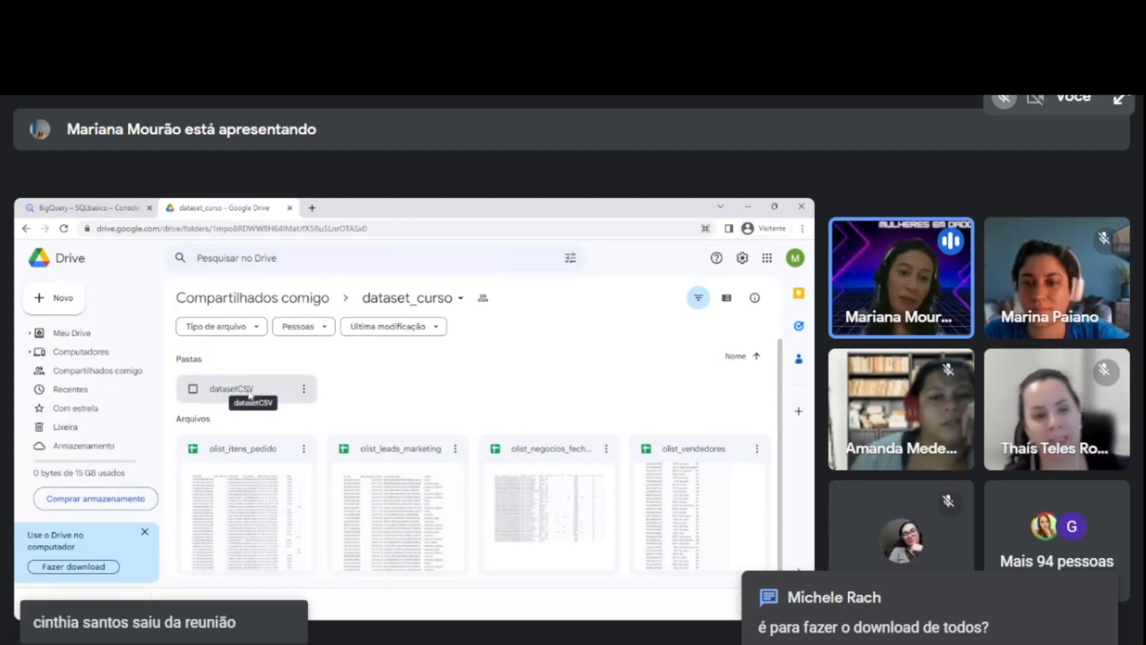
{"action": "left_click", "coordinate": [302, 395]}
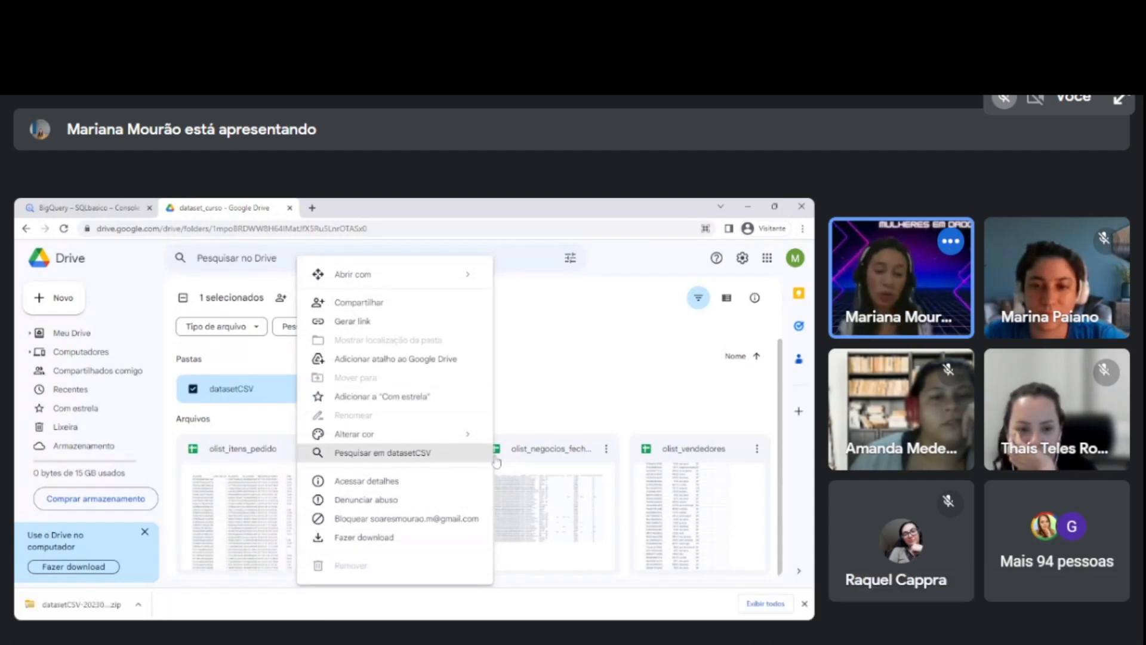
{"action": "left_click", "coordinate": [527, 373]}
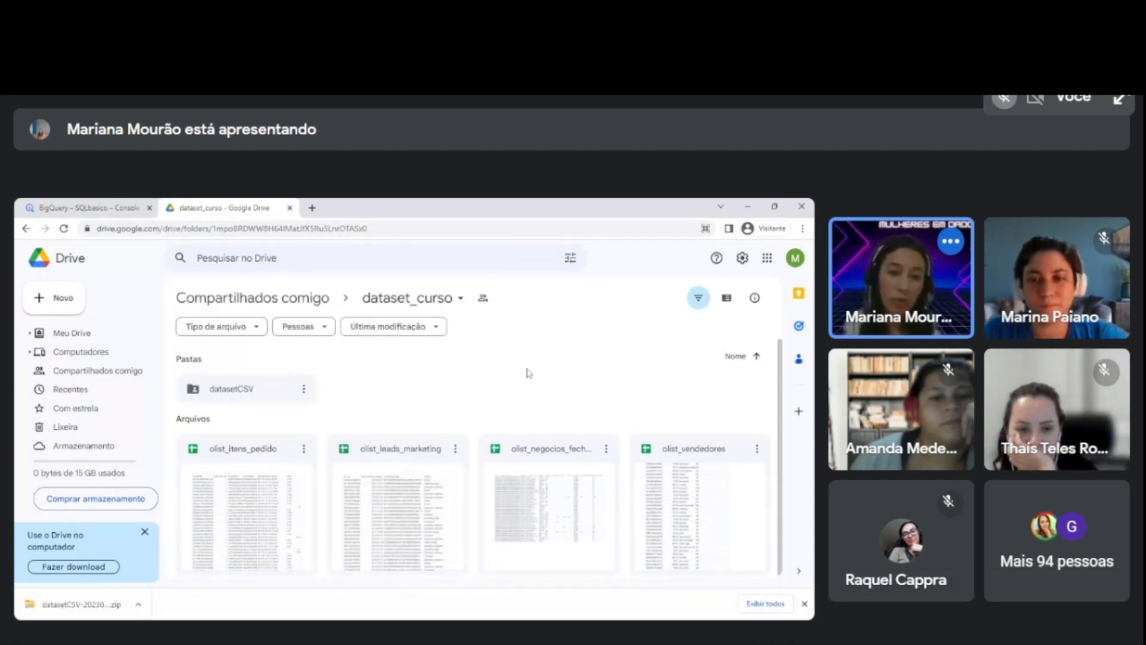
Start a new BigQuery table from a local file upload, selecting olist_itens_pedido - olist_order_items_dataset.csv with CSV as the file format.
{"action": "left_click", "coordinate": [470, 627]}
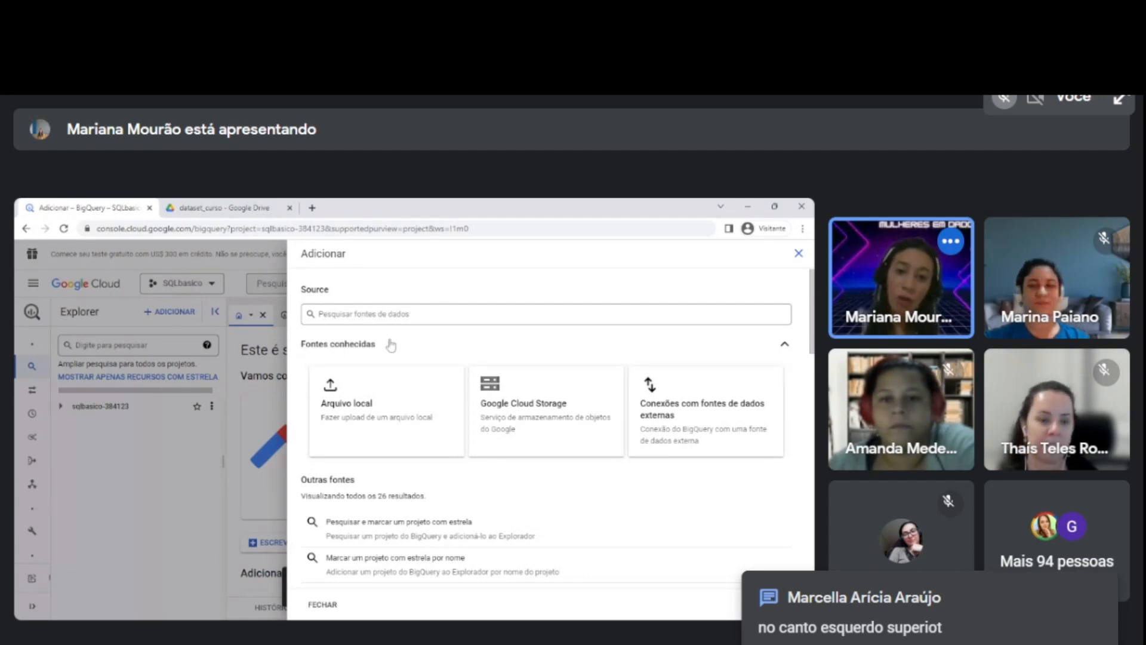
{"action": "left_click", "coordinate": [360, 411]}
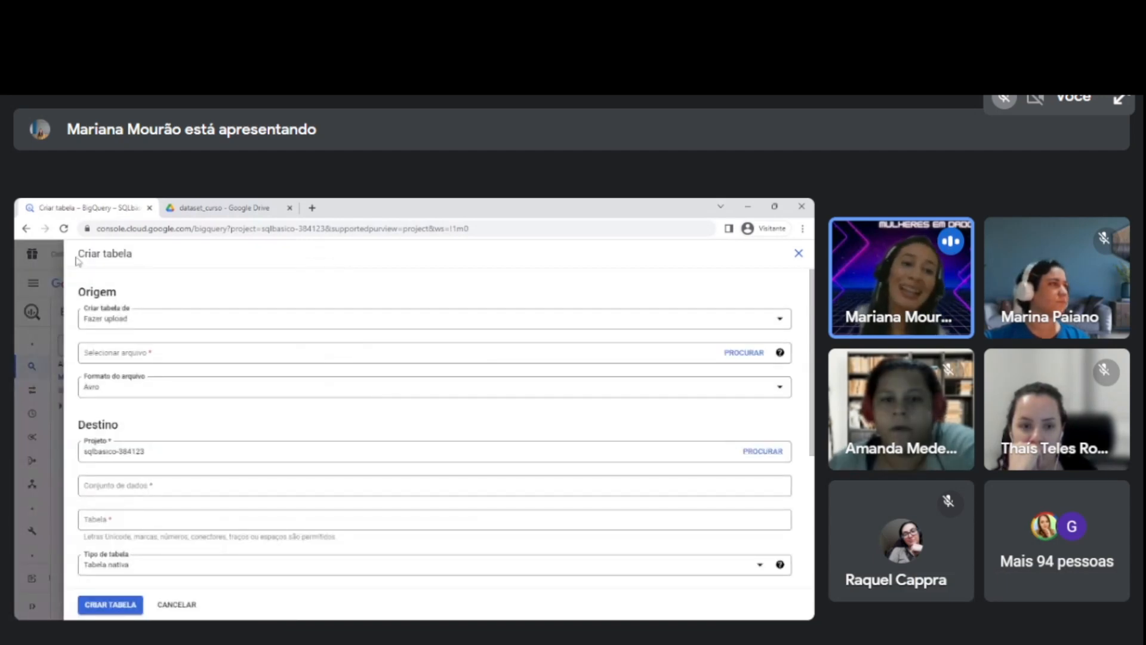
{"action": "left_click_drag", "start_coordinate": [78, 253], "coordinate": [137, 258]}
{"action": "left_click", "coordinate": [143, 258]}
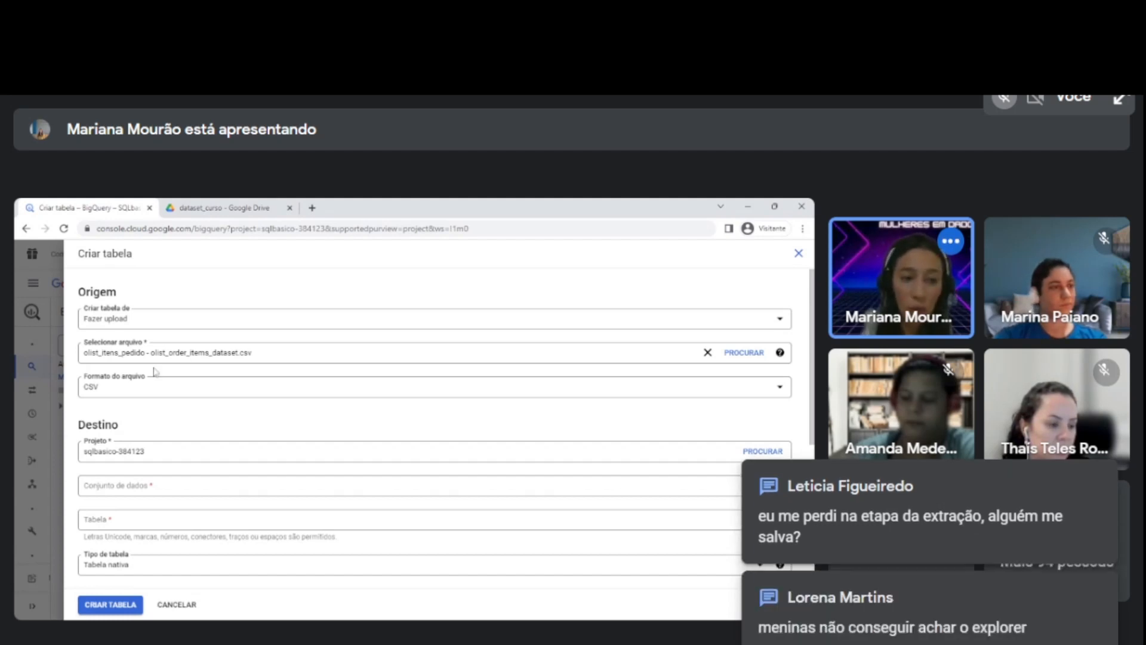
{"action": "left_click", "coordinate": [113, 392]}
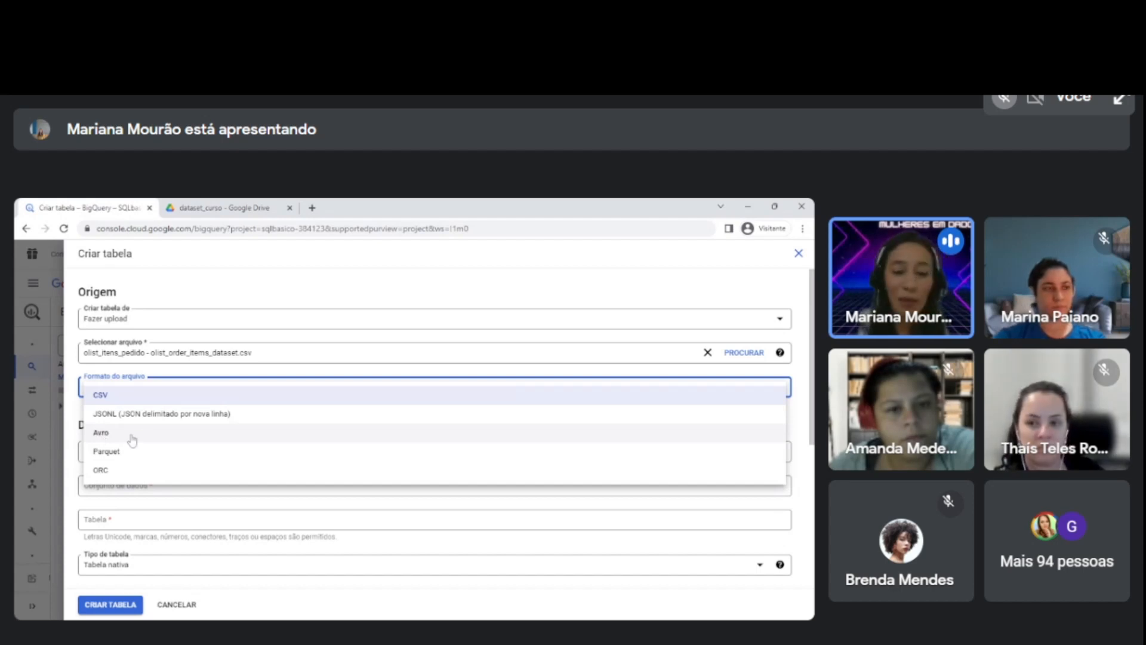
{"action": "left_click", "coordinate": [99, 396]}
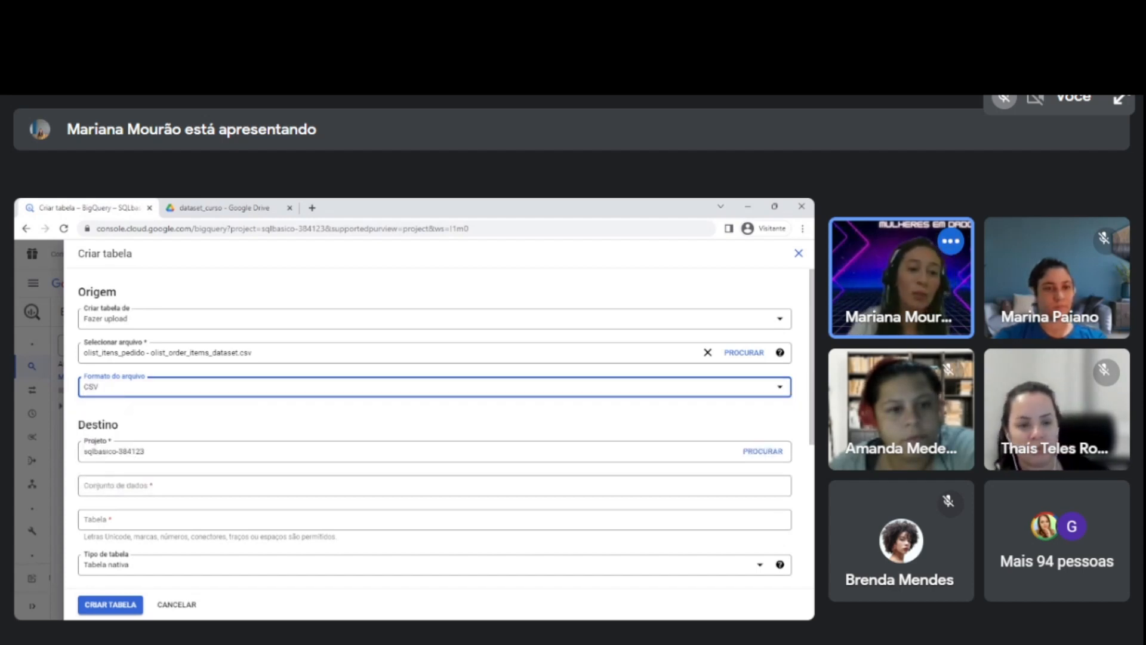
Examine the new table's destination settings, including the project, dataset and table fields.
{"action": "scroll", "coordinate": [124, 418], "scroll_direction": "down", "scroll_amount": 3}
{"action": "scroll", "coordinate": [126, 358], "scroll_direction": "up", "scroll_amount": 2}
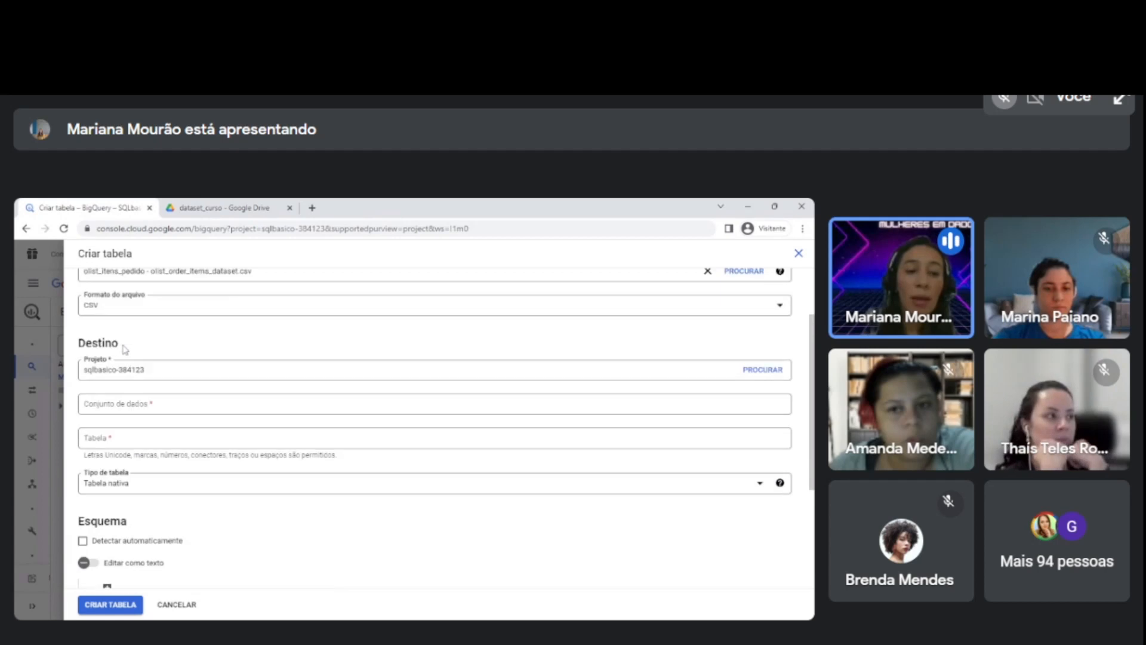
{"action": "scroll", "coordinate": [127, 352], "scroll_direction": "up", "scroll_amount": 1}
{"action": "scroll", "coordinate": [145, 384], "scroll_direction": "down", "scroll_amount": 1}
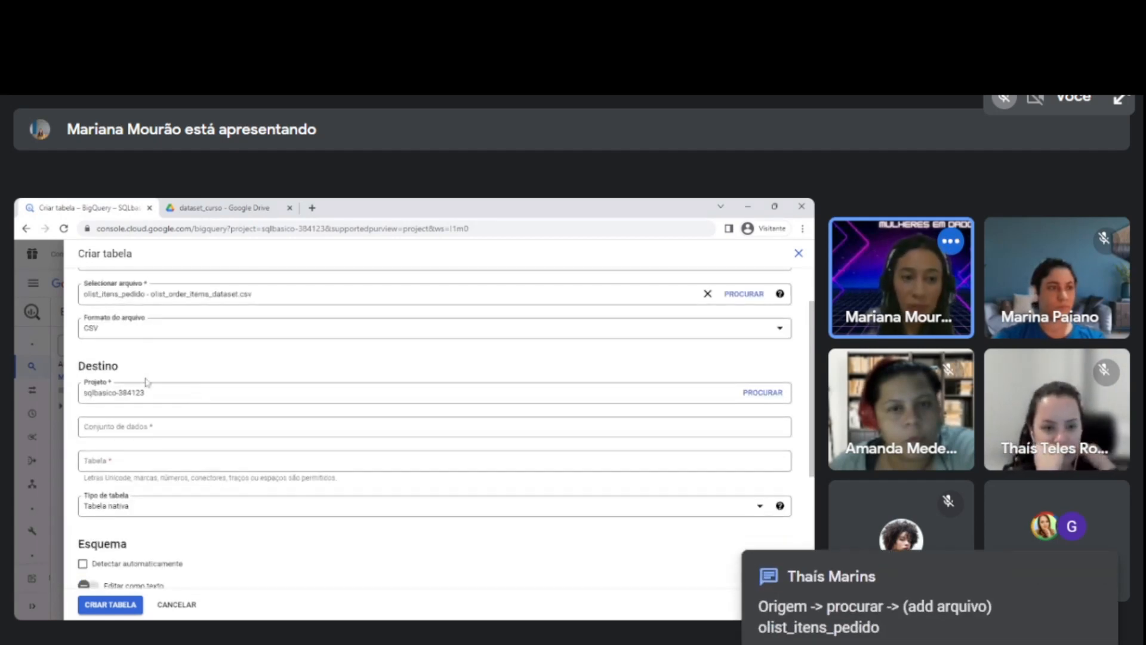
{"action": "left_click_drag", "start_coordinate": [79, 365], "coordinate": [131, 371]}
{"action": "left_click", "coordinate": [131, 370]}
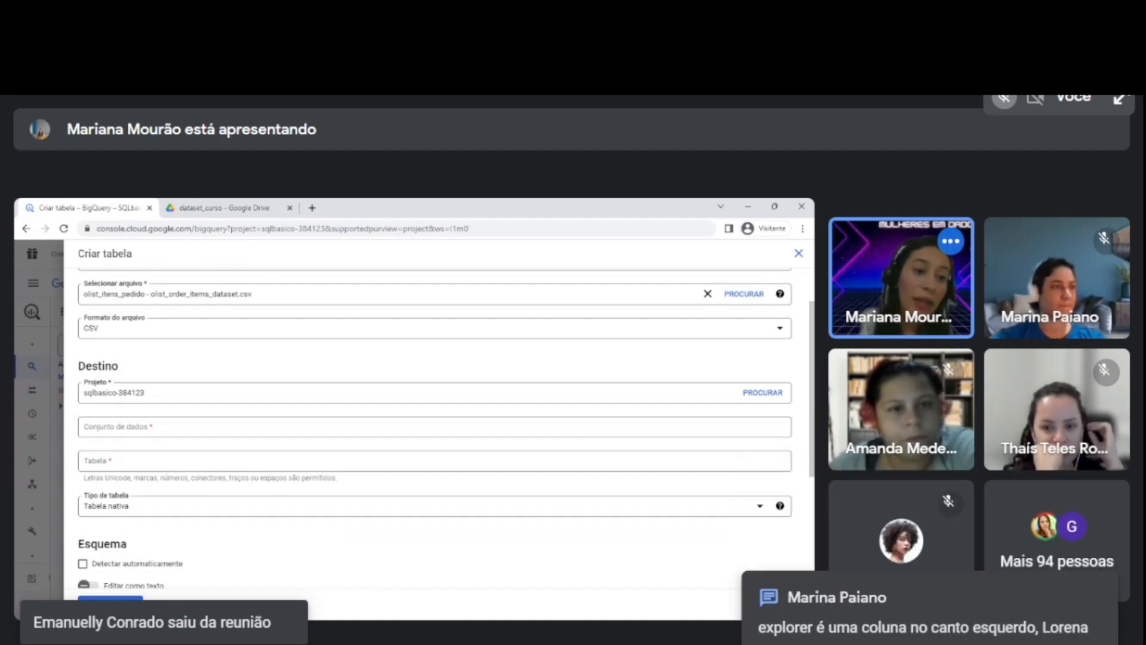
{"action": "left_click_drag", "start_coordinate": [83, 393], "coordinate": [108, 393]}
{"action": "left_click", "coordinate": [113, 393]}
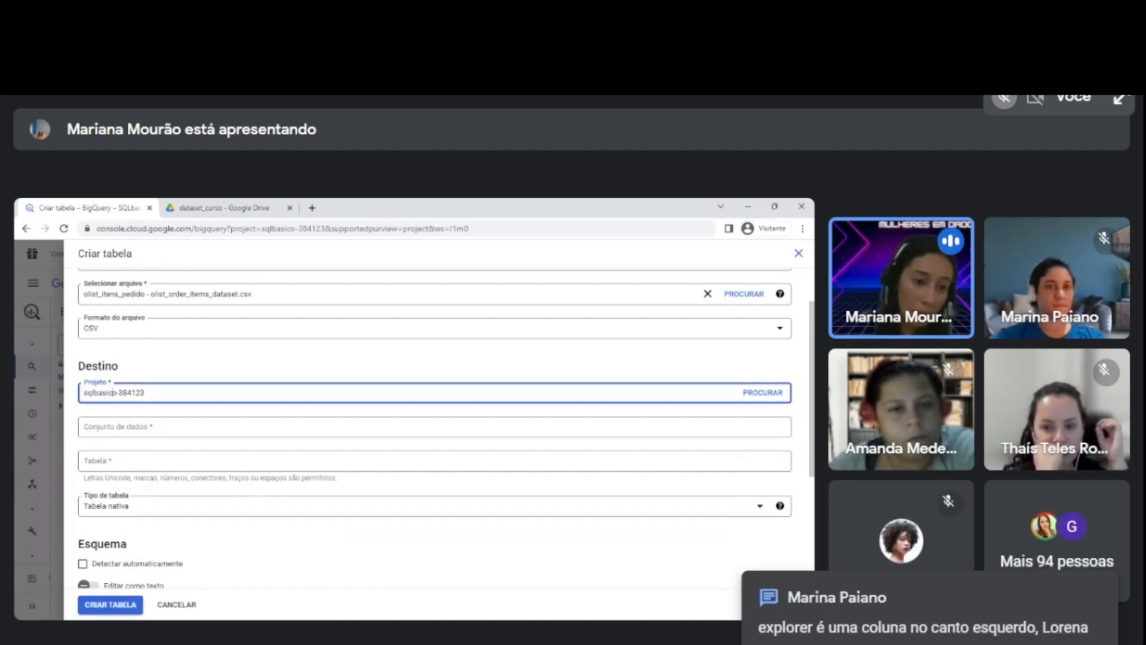
Start a new dataset for the table's destination and enter MEDSQL as its ID.
{"action": "left_click", "coordinate": [111, 428]}
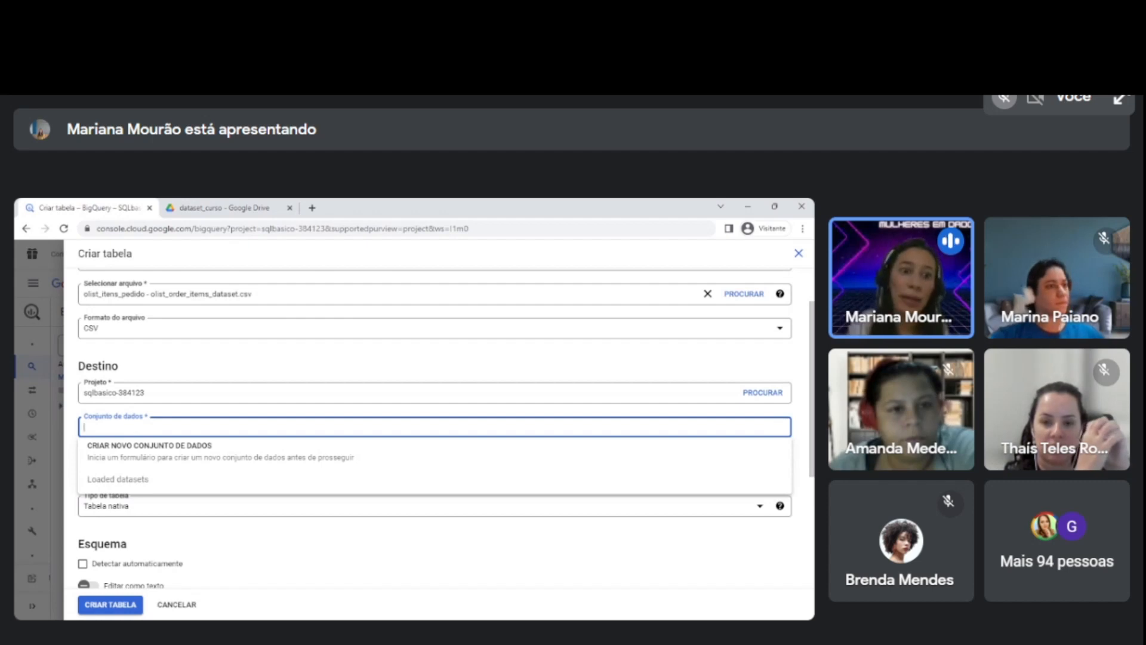
{"action": "scroll", "coordinate": [435, 411], "scroll_direction": "up", "scroll_amount": 1}
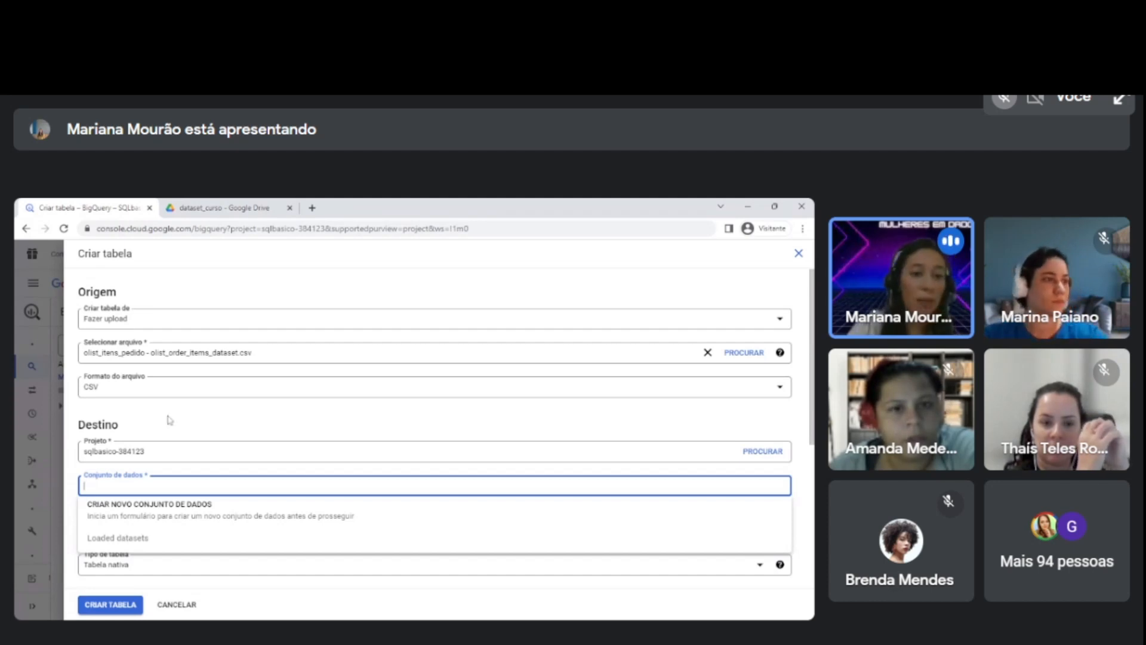
{"action": "scroll", "coordinate": [169, 419], "scroll_direction": "down", "scroll_amount": 2}
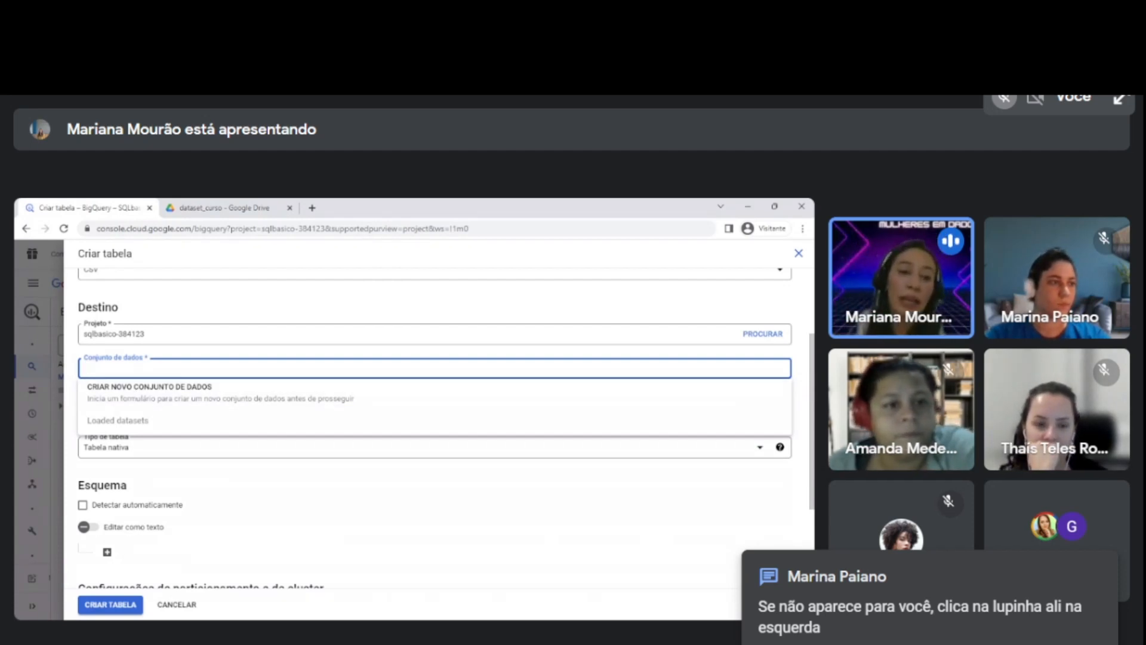
{"action": "left_click", "coordinate": [122, 394]}
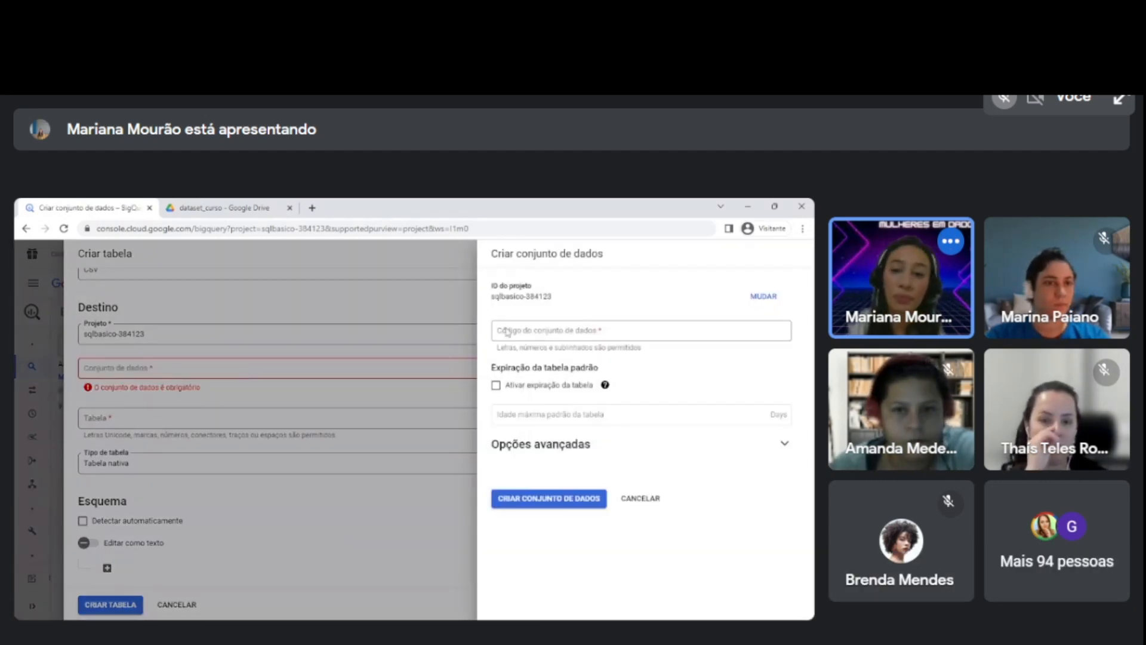
{"action": "left_click", "coordinate": [506, 332]}
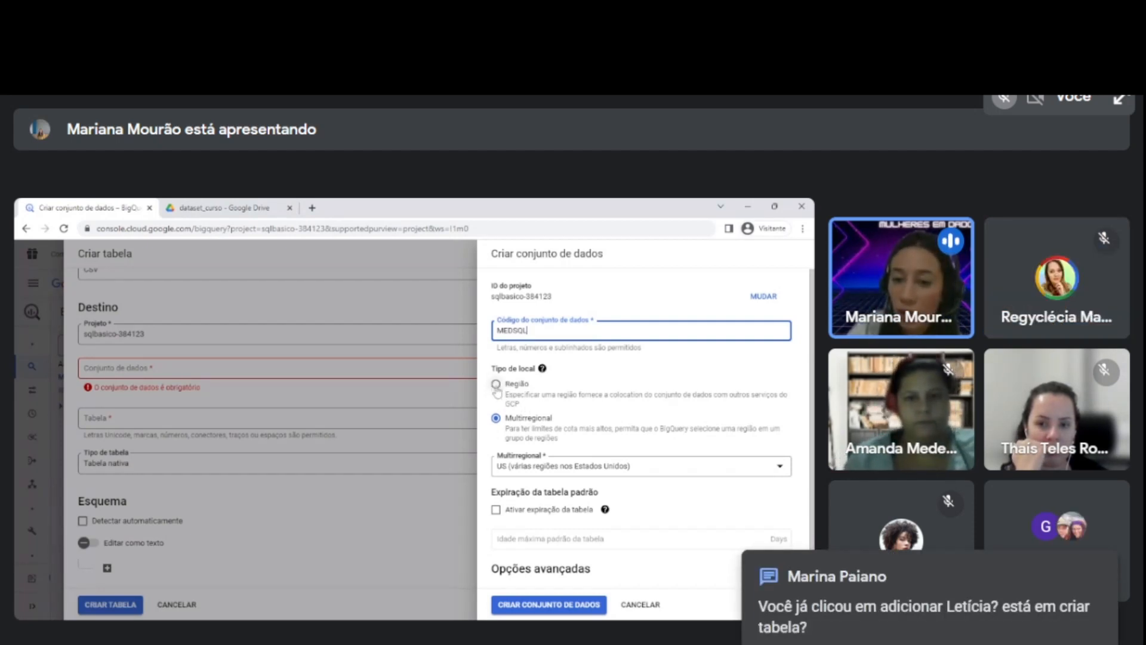
Set the dataset's location type to Região and choose southamerica-east1 (São Paulo) as the region.
{"action": "left_click", "coordinate": [496, 384]}
{"action": "left_click", "coordinate": [558, 472]}
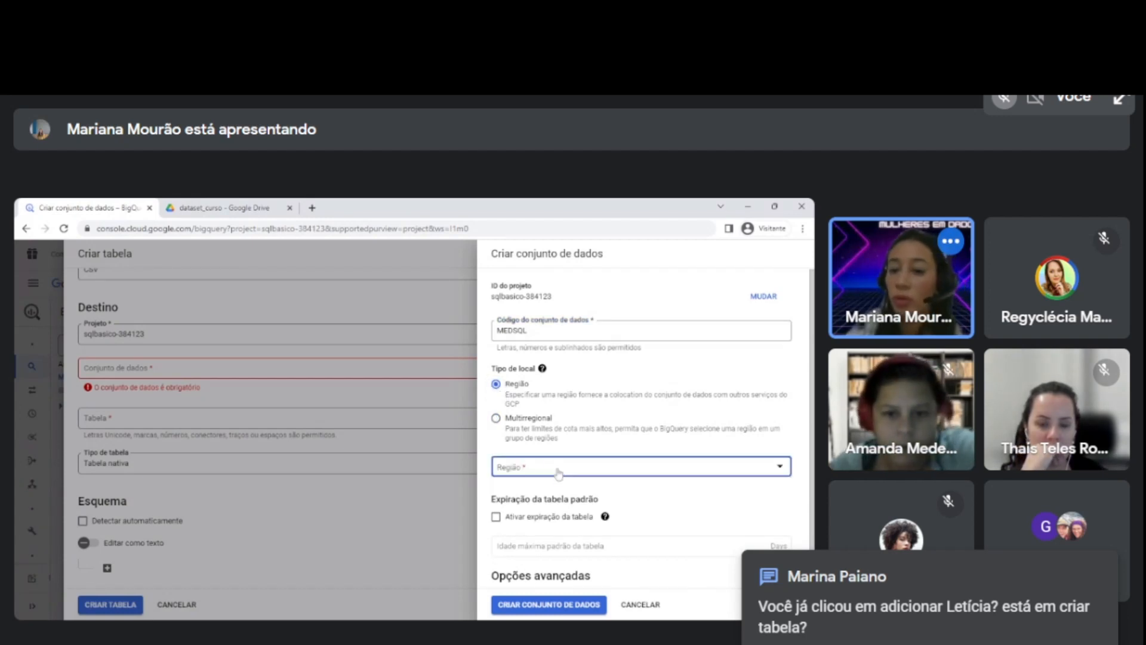
{"action": "left_click", "coordinate": [622, 487]}
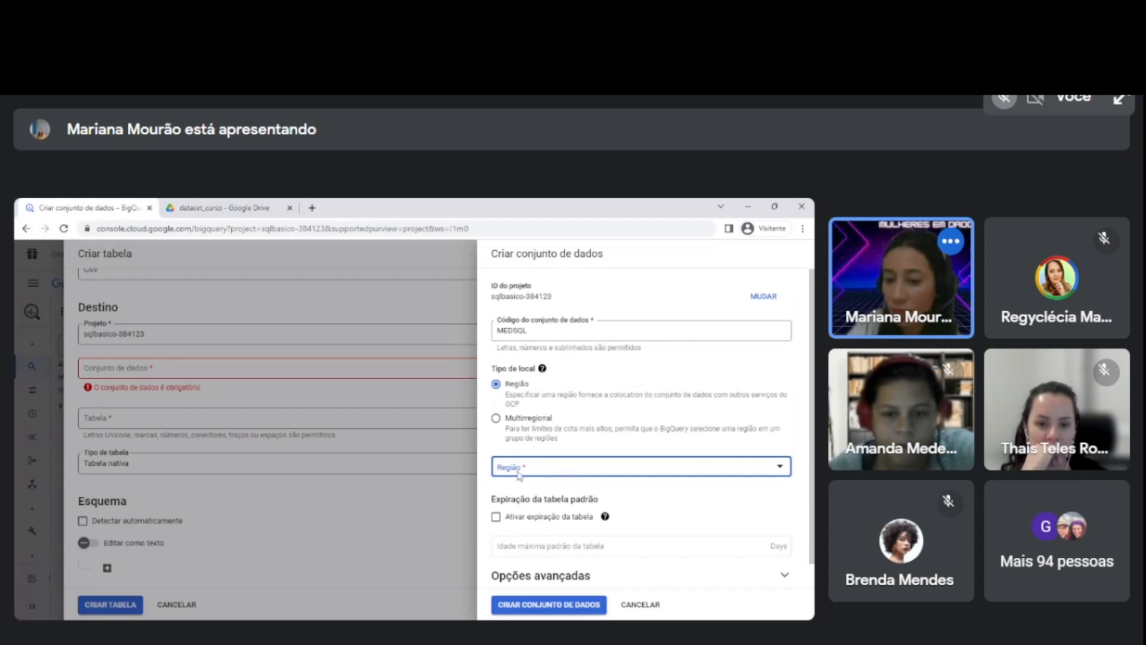
{"action": "left_click", "coordinate": [558, 471]}
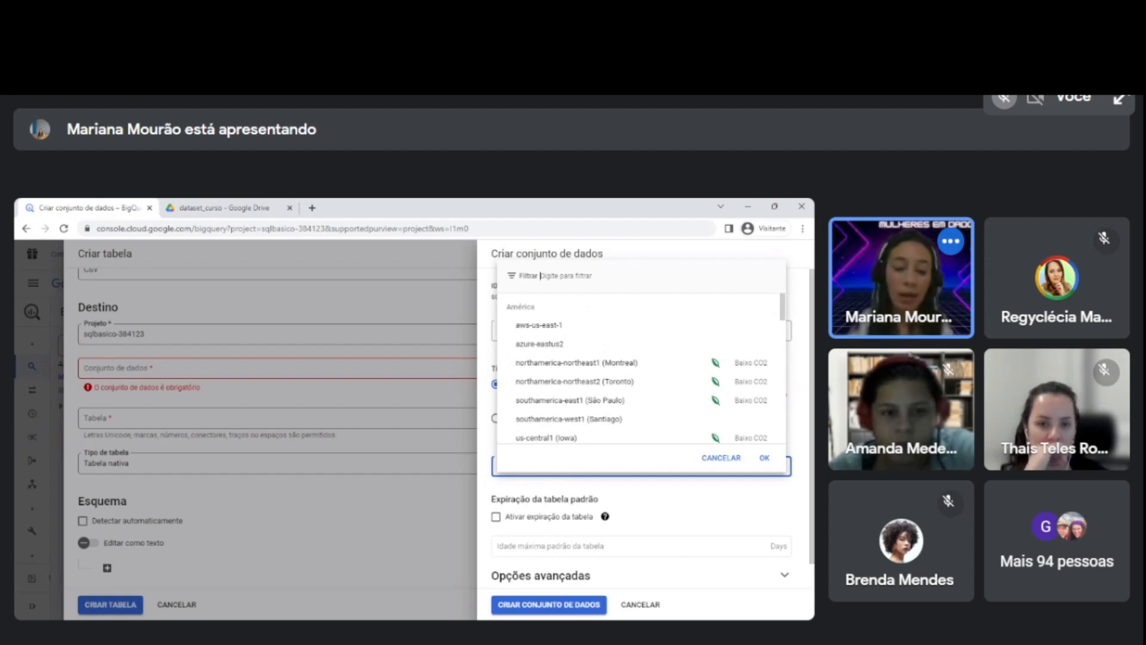
{"action": "type", "text": "s"}
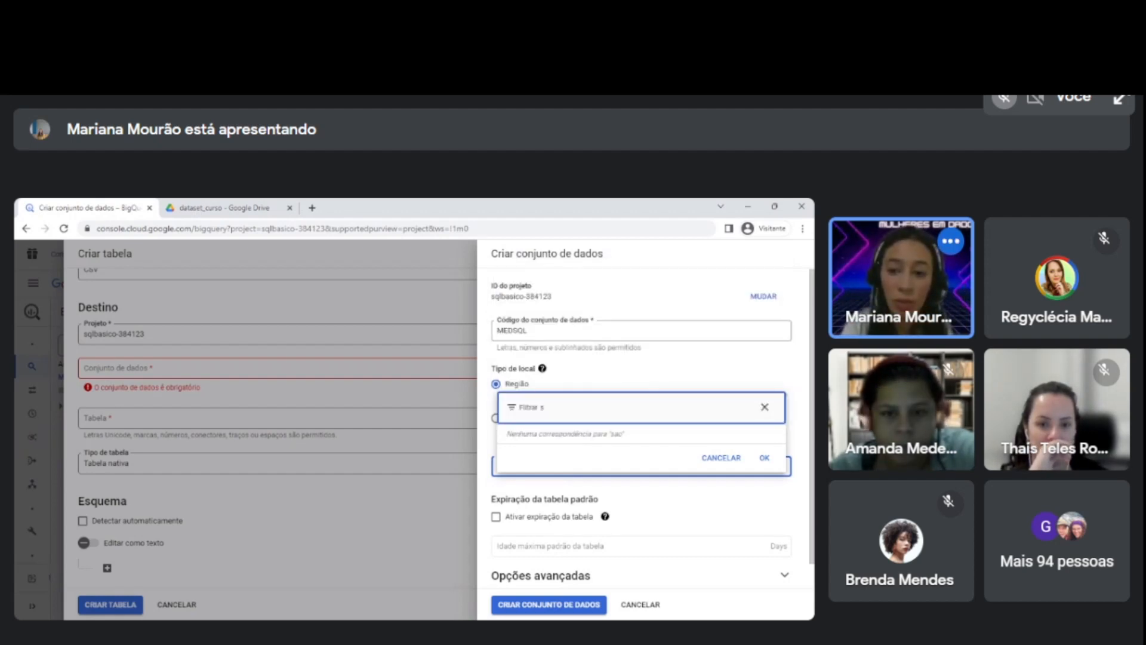
{"action": "type", "text": "aoão"}
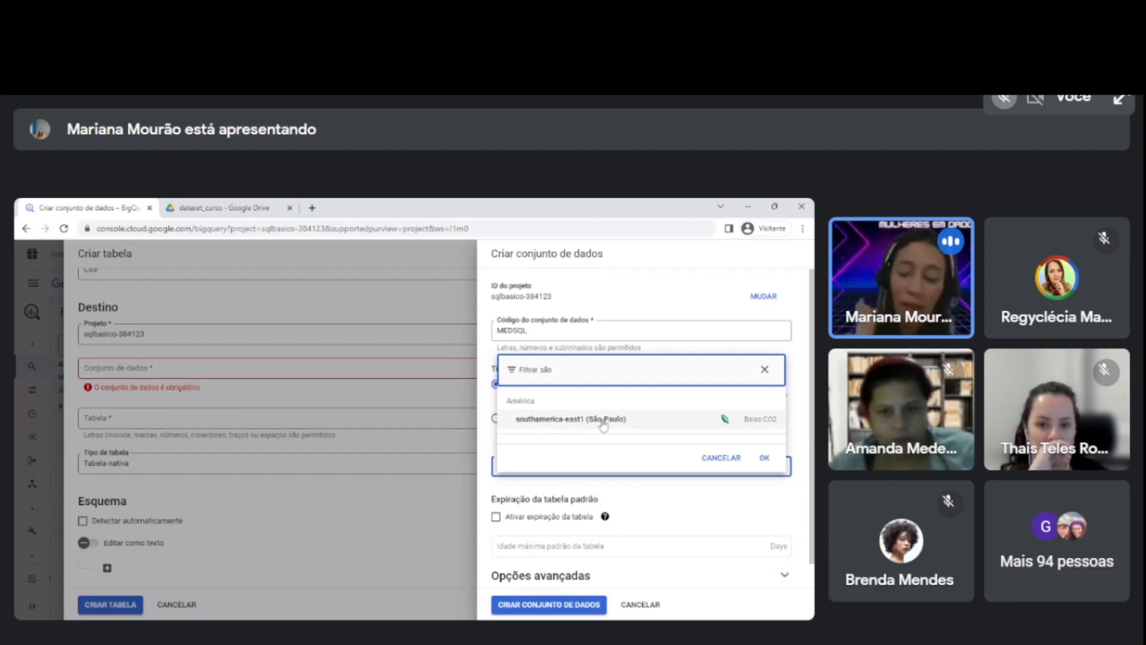
{"action": "left_click", "coordinate": [601, 423]}
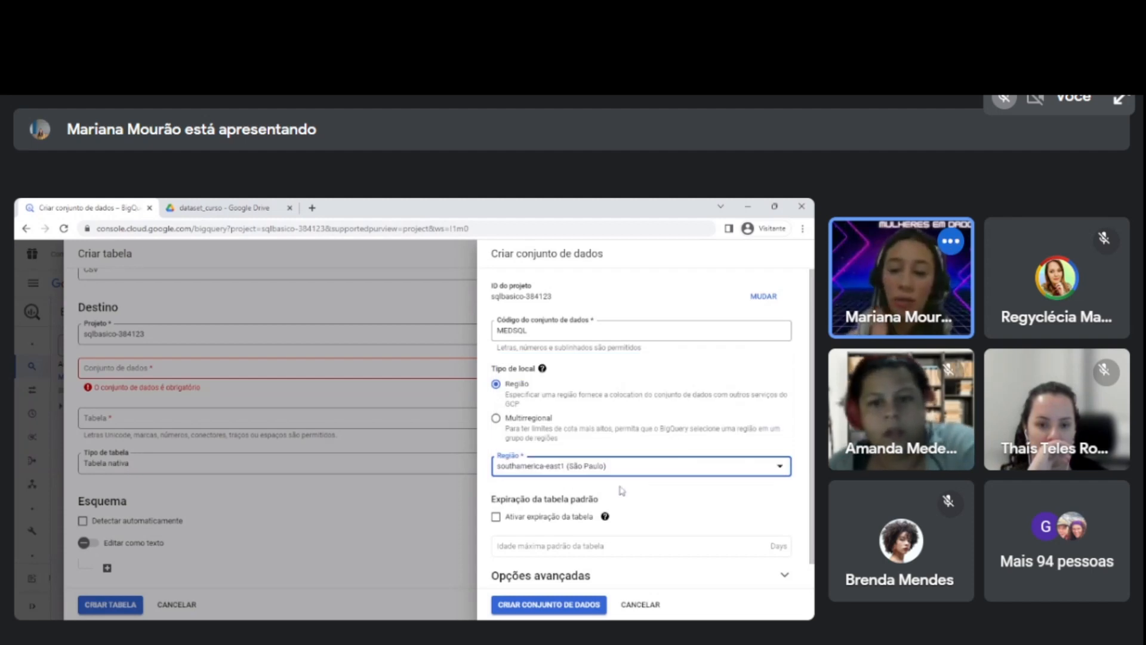
Recheck the dataset ID and location settings and create the MEDSQL dataset.
{"action": "scroll", "coordinate": [617, 490], "scroll_direction": "down", "scroll_amount": 1}
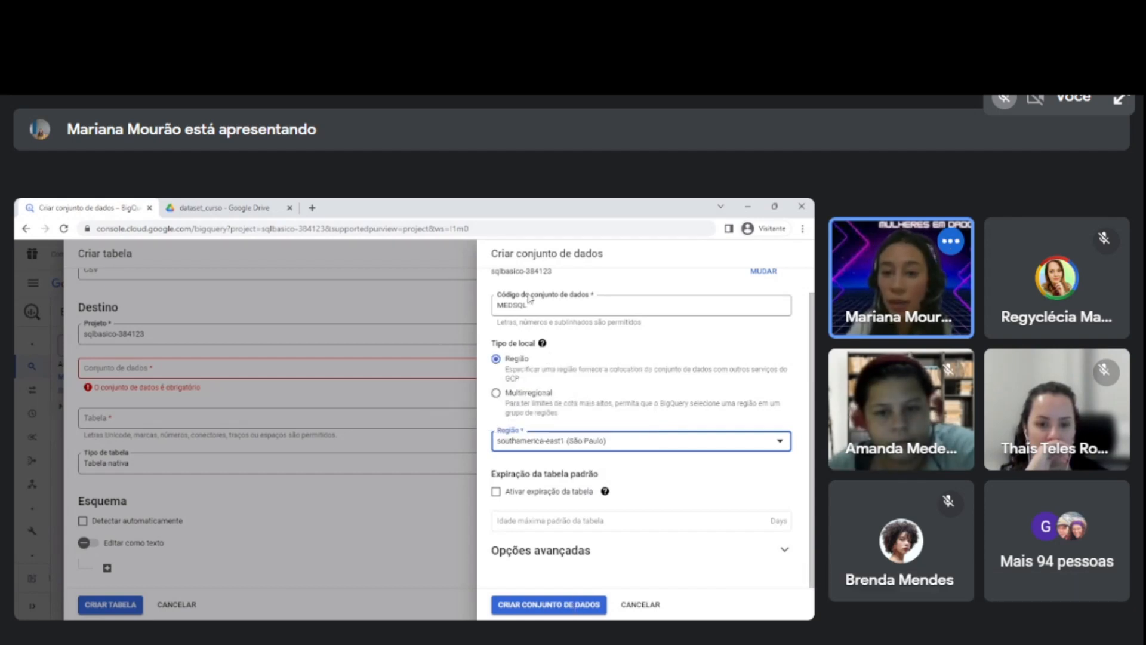
{"action": "scroll", "coordinate": [651, 426], "scroll_direction": "up", "scroll_amount": 1}
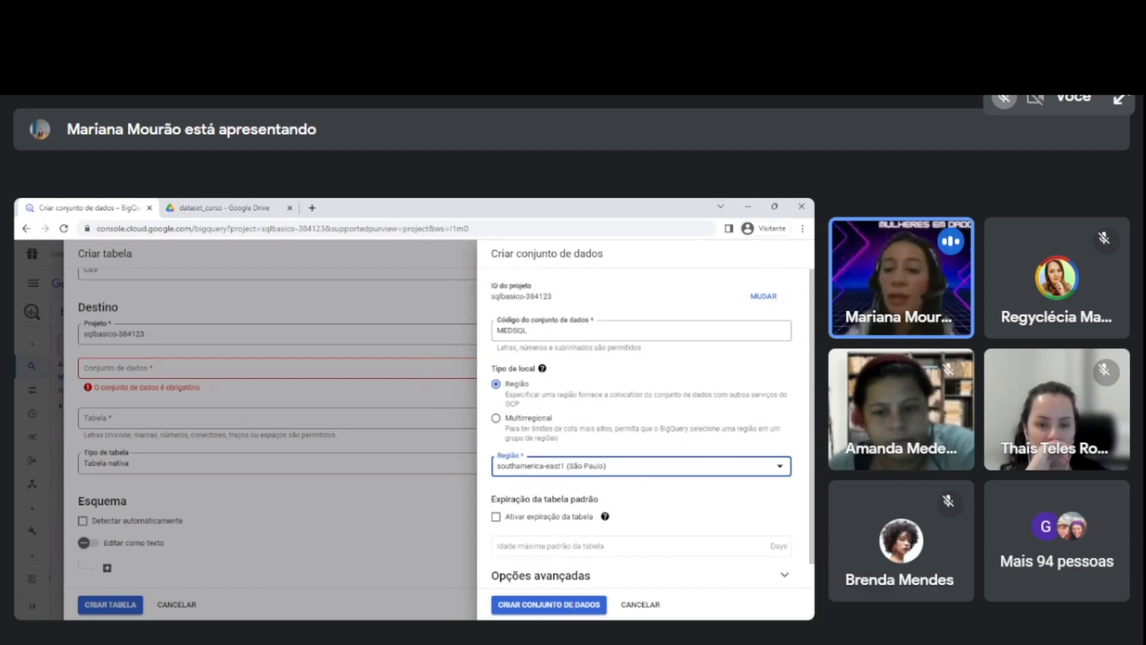
{"action": "left_click_drag", "start_coordinate": [499, 326], "coordinate": [589, 326]}
{"action": "double_click", "coordinate": [590, 326]}
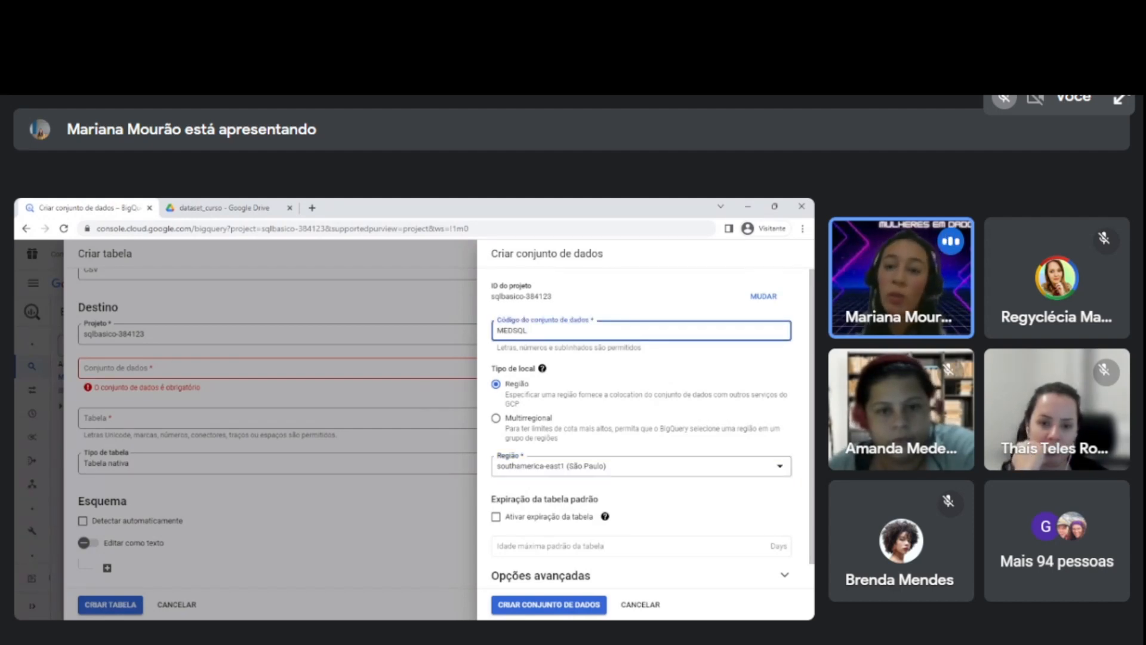
{"action": "key", "text": "shift+Left"}
{"action": "key", "text": "shift+Left"}
{"action": "left_click", "coordinate": [497, 330]}
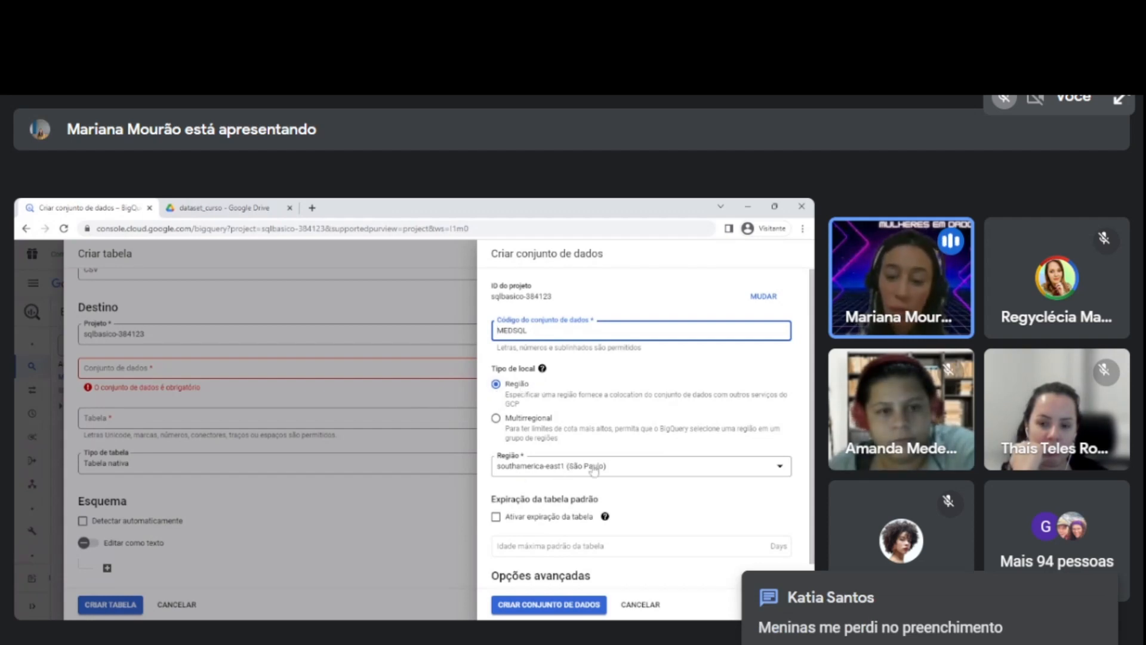
{"action": "scroll", "coordinate": [597, 471], "scroll_direction": "down", "scroll_amount": 1}
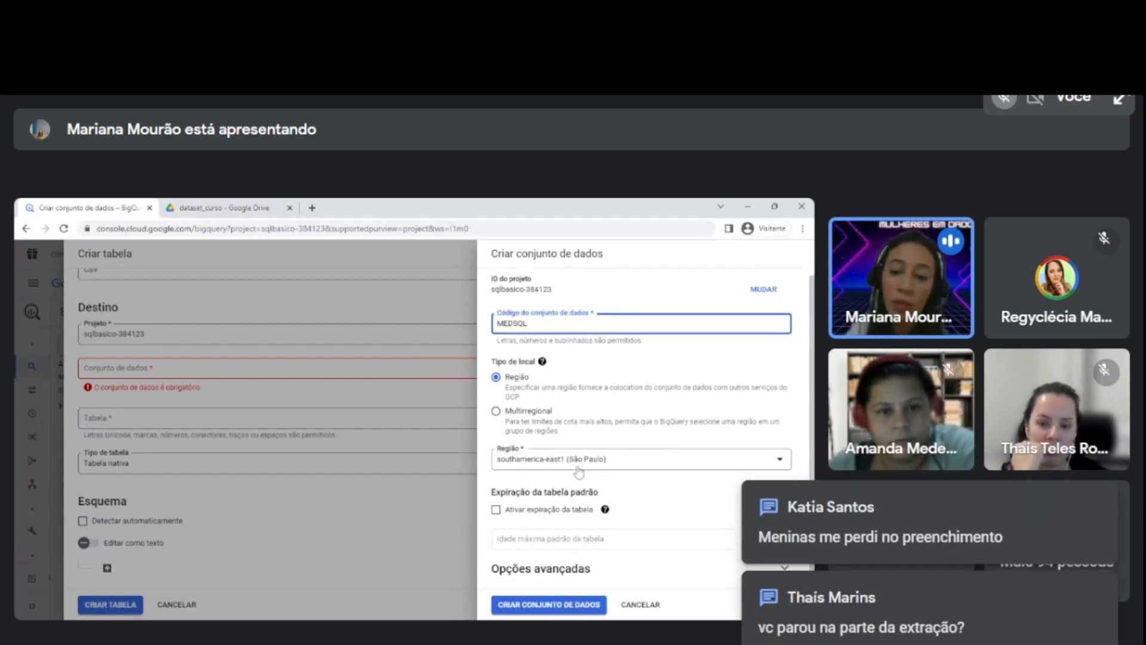
{"action": "left_click", "coordinate": [542, 605]}
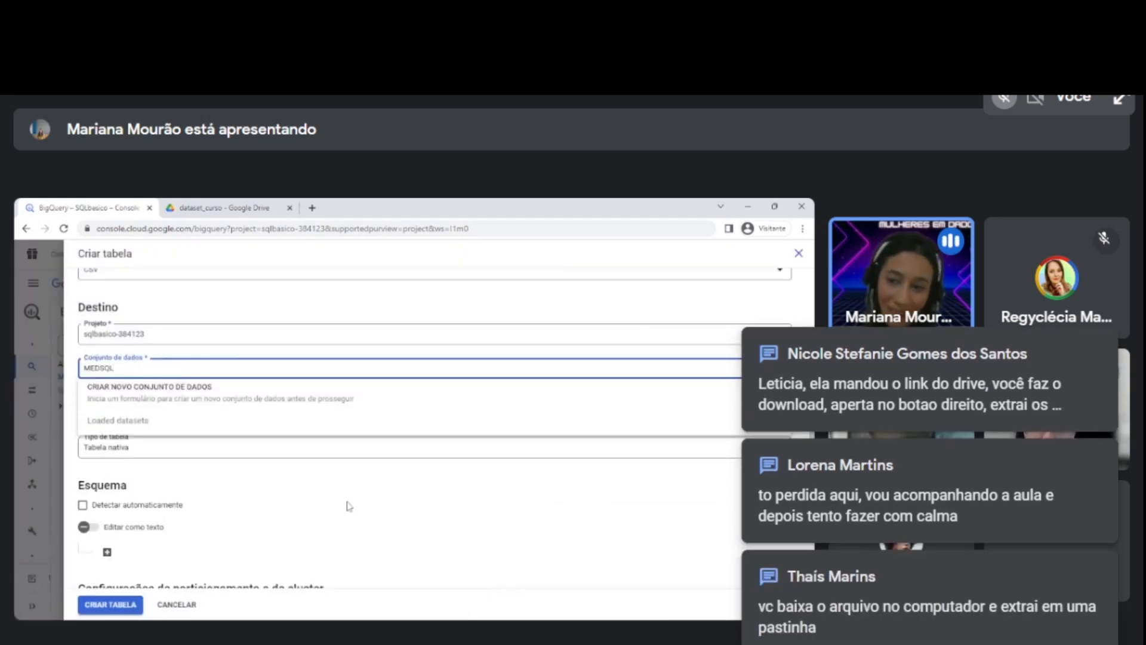
Name the table OLIST_itens_pedido, enable automatic schema detection, and create the table.
{"action": "left_click", "coordinate": [421, 483]}
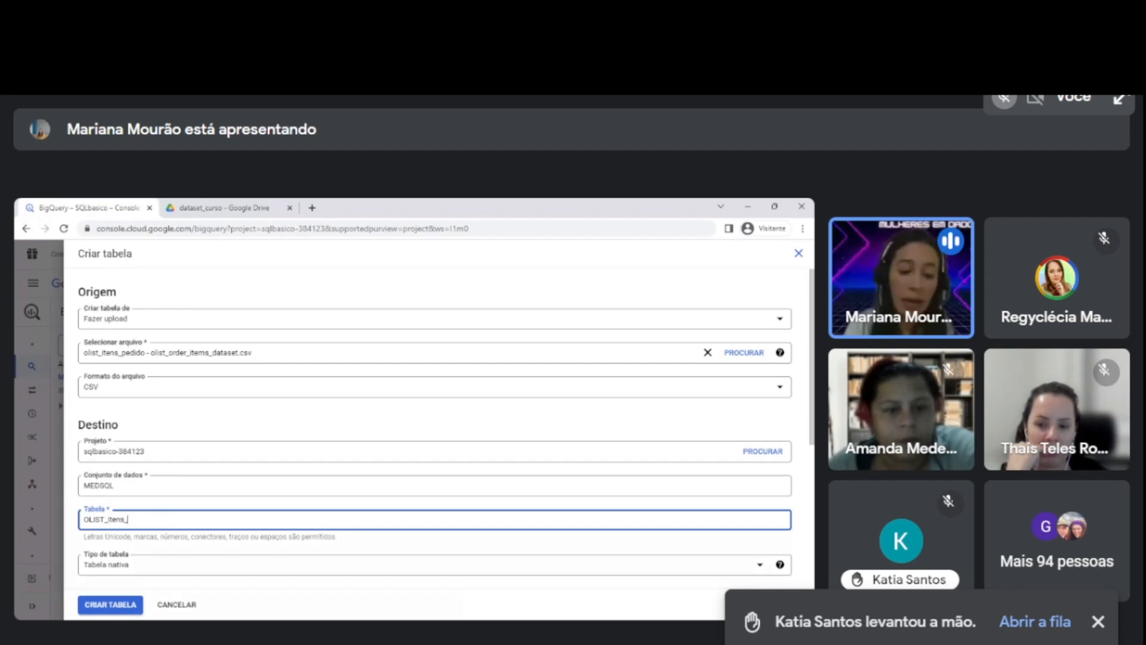
{"action": "type", "text": "pedido"}
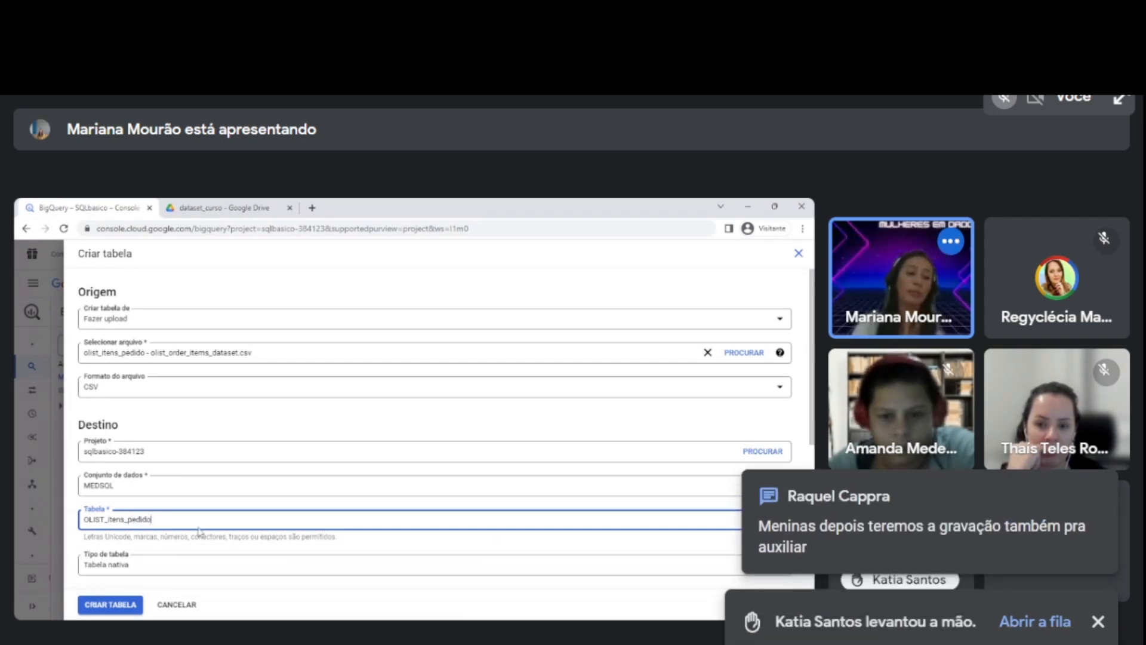
{"action": "scroll", "coordinate": [198, 530], "scroll_direction": "down", "scroll_amount": 1}
{"action": "left_click", "coordinate": [178, 539]}
{"action": "scroll", "coordinate": [173, 536], "scroll_direction": "down", "scroll_amount": 1}
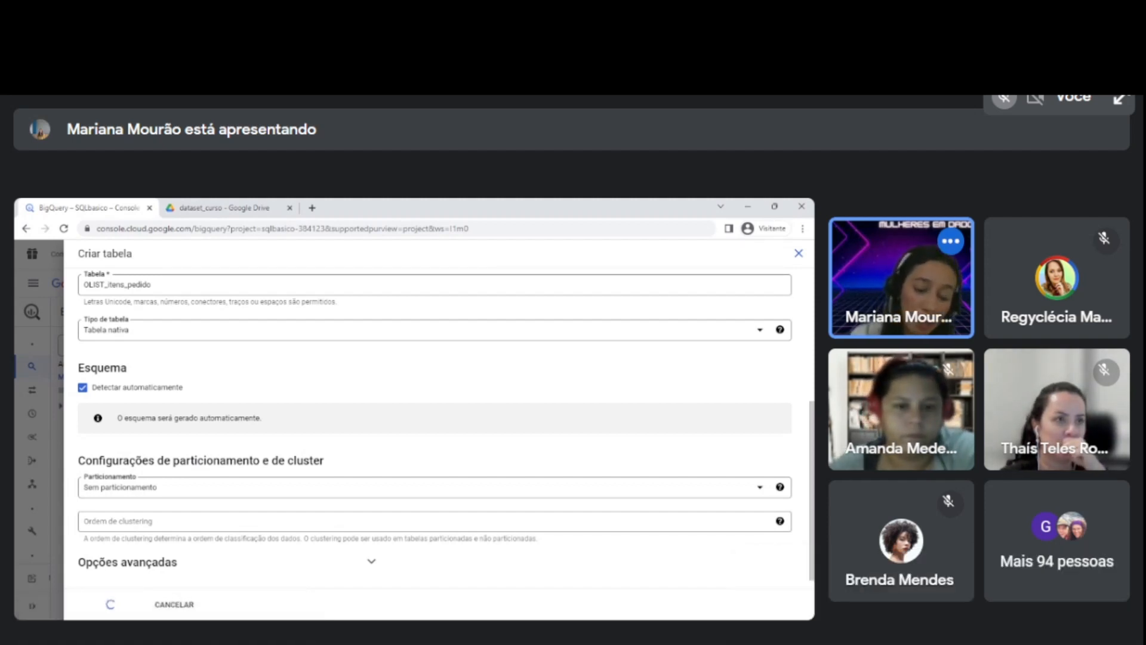
{"action": "scroll", "coordinate": [263, 511], "scroll_direction": "up", "scroll_amount": 2}
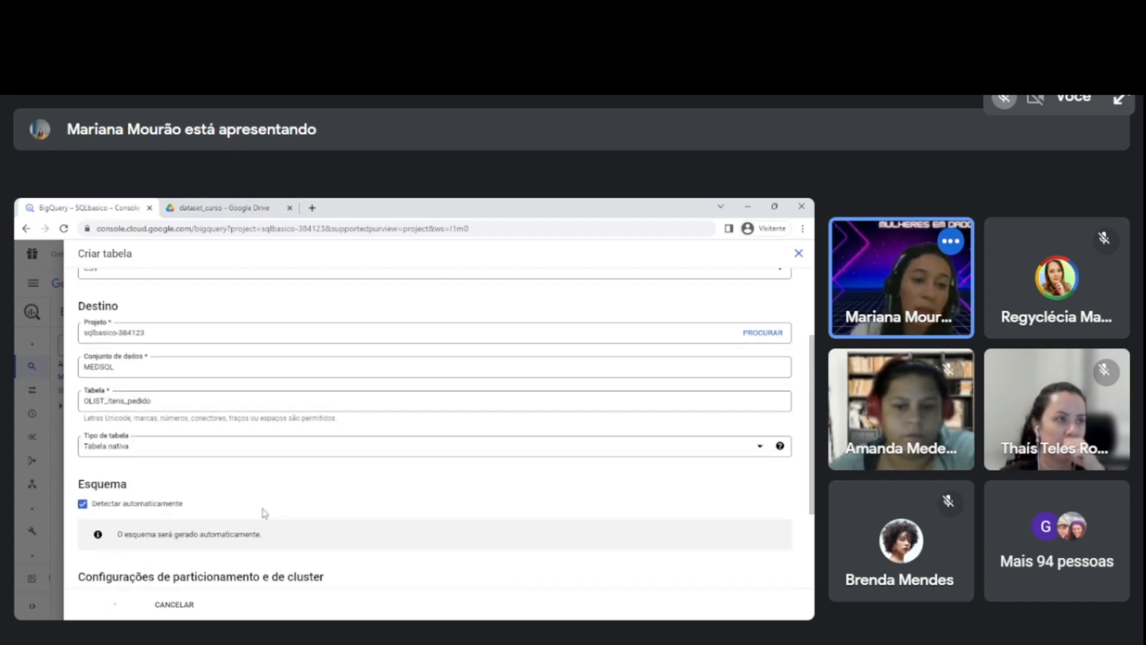
{"action": "scroll", "coordinate": [263, 512], "scroll_direction": "down", "scroll_amount": 2}
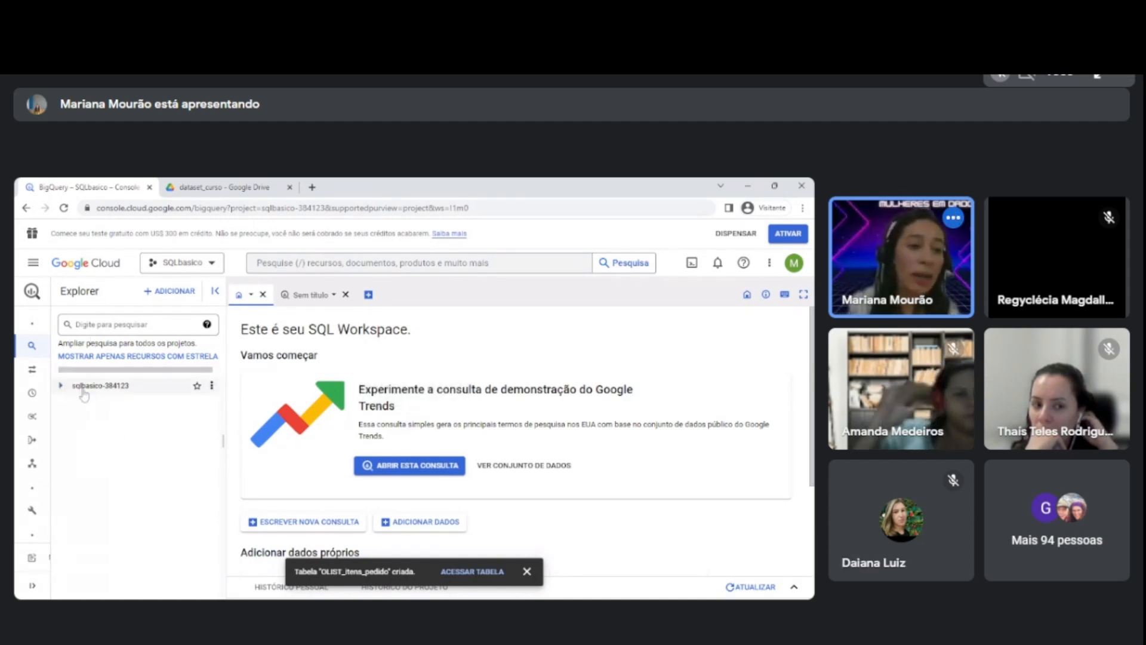
Reload the BigQuery console and expand the SQLbasico project and its MEDSQL dataset in the Explorer.
{"action": "left_click", "coordinate": [61, 386]}
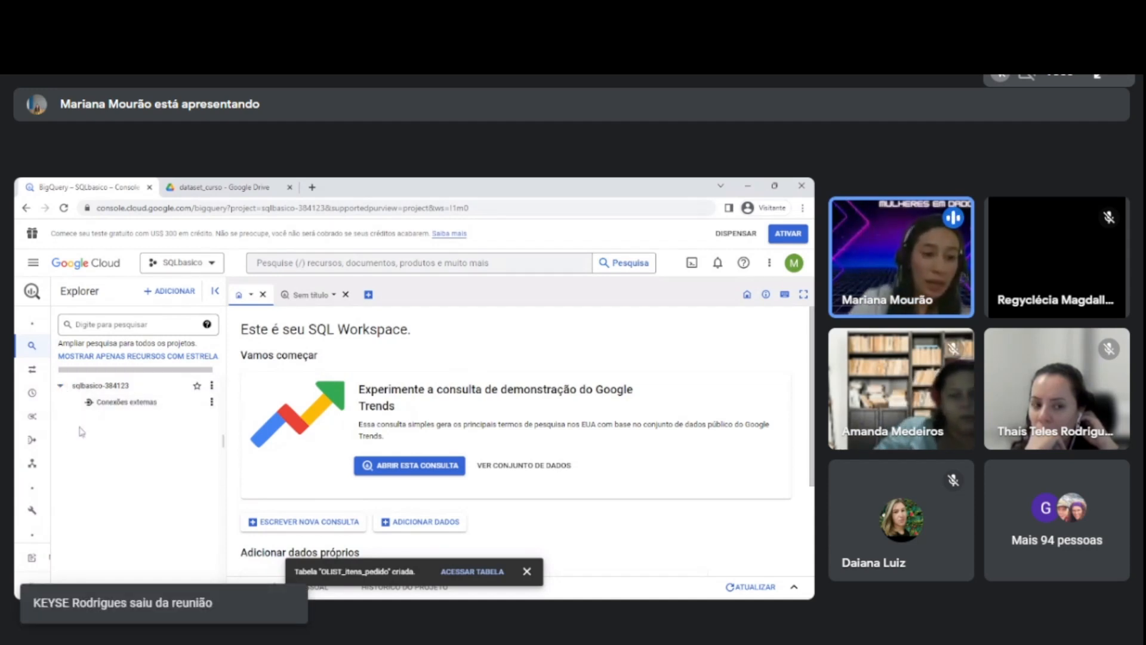
{"action": "left_click", "coordinate": [279, 209]}
{"action": "key", "text": "Return"}
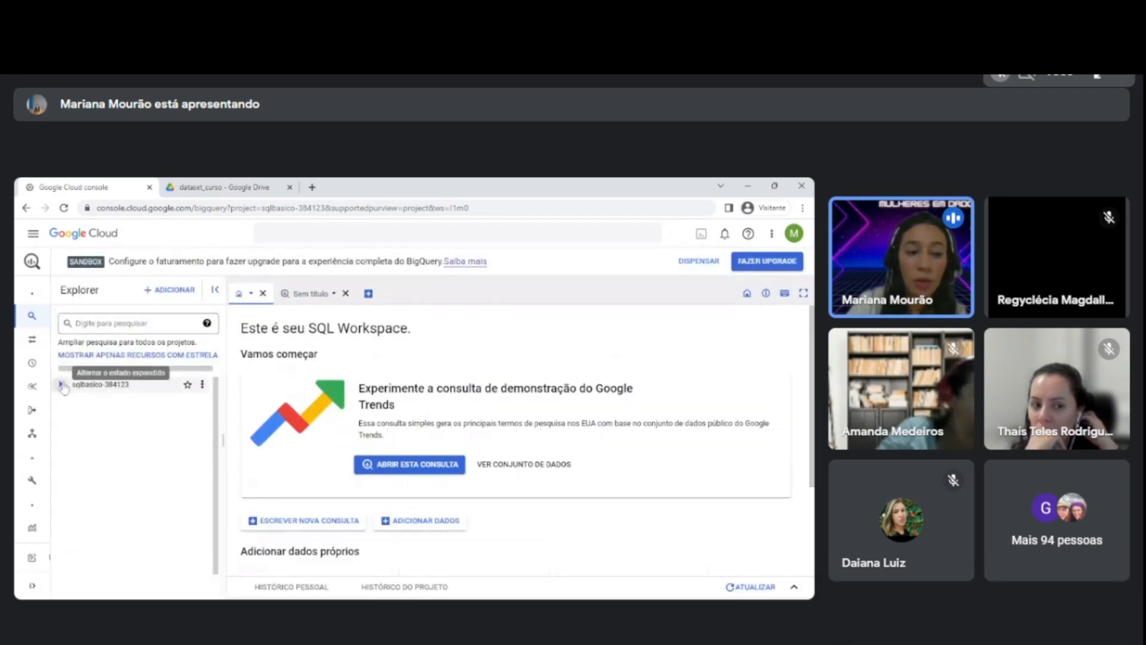
{"action": "left_click", "coordinate": [61, 386]}
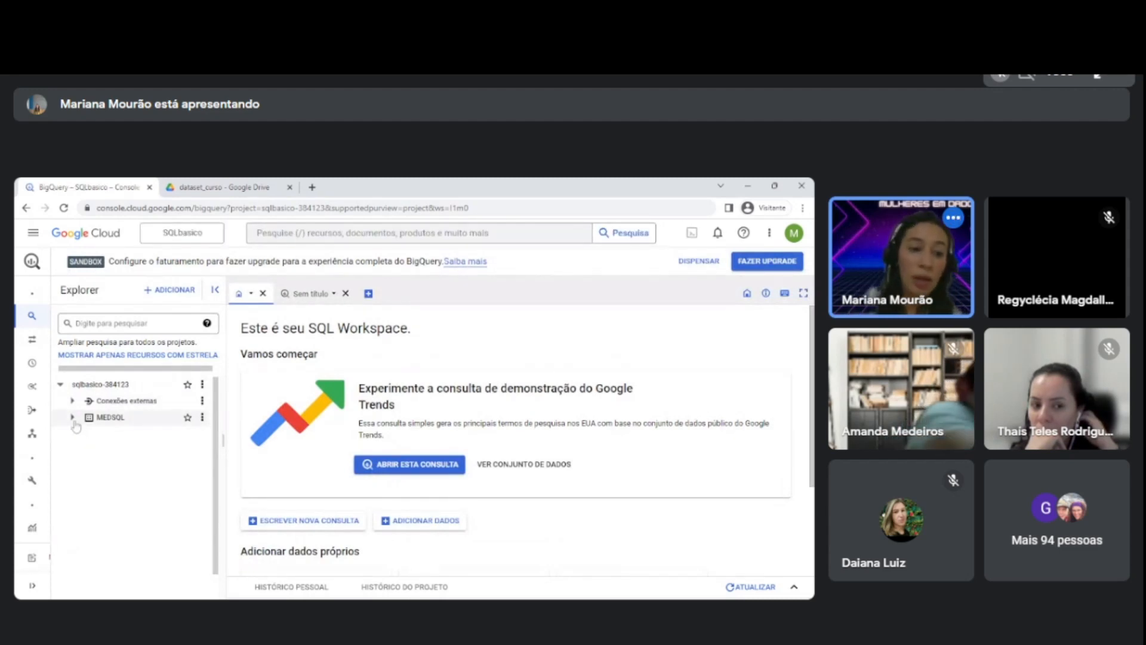
{"action": "left_click", "coordinate": [72, 447]}
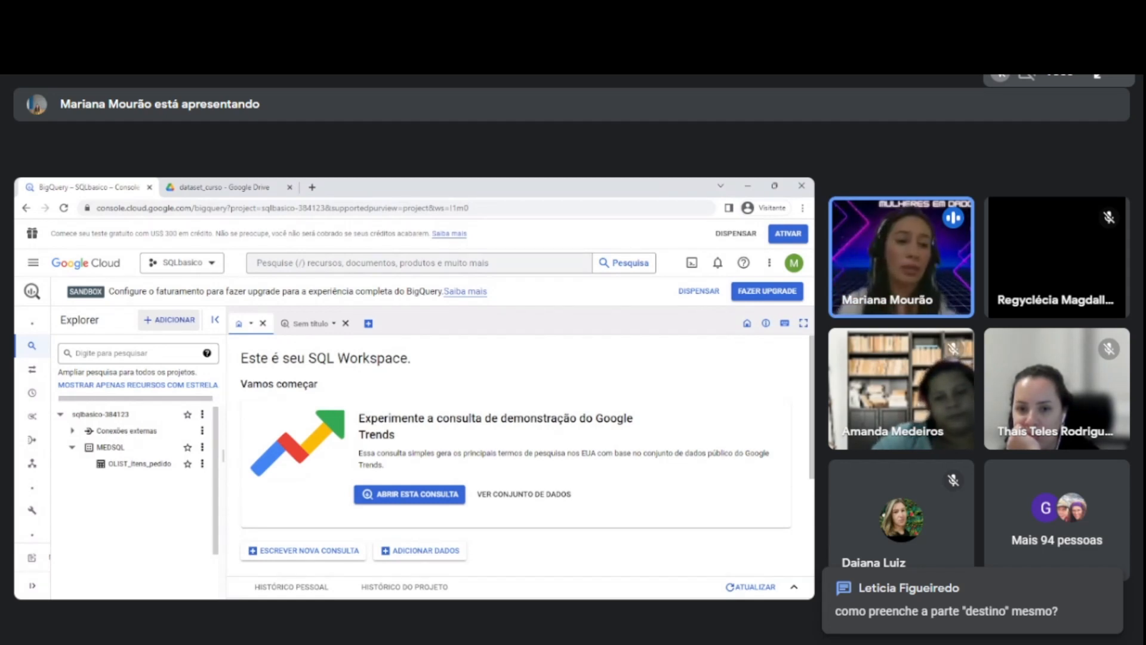
Start a new table from a local file upload and select olist_leads_marketing - olist_marketing_qualified_leads_dataset.csv as its source.
{"action": "left_click", "coordinate": [171, 320]}
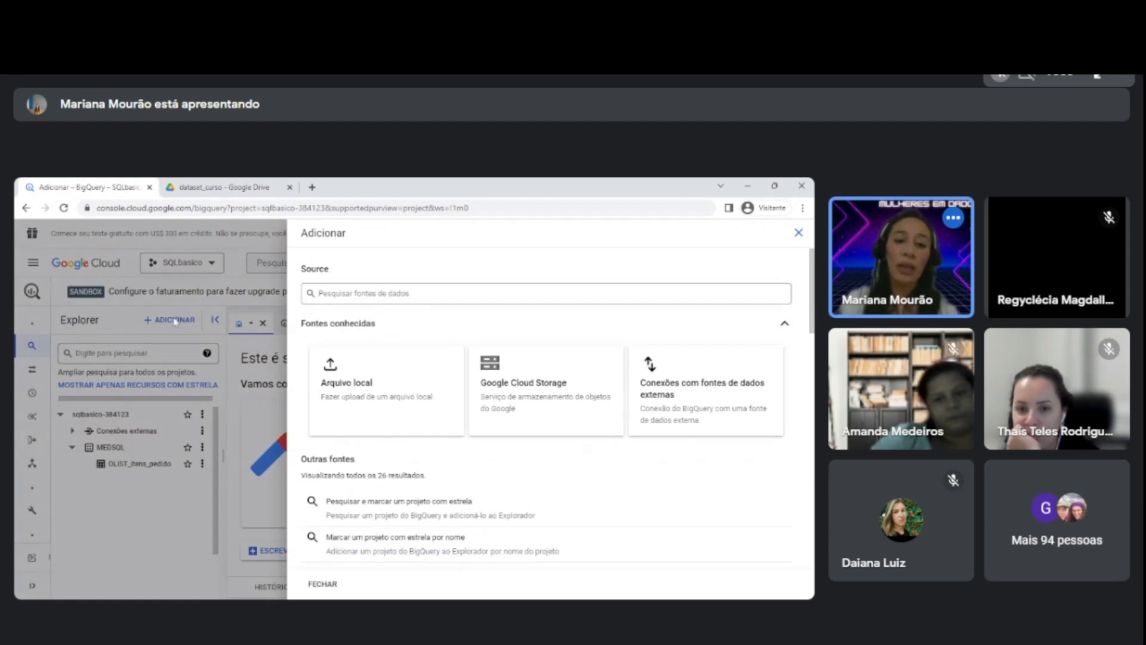
{"action": "left_click", "coordinate": [349, 383]}
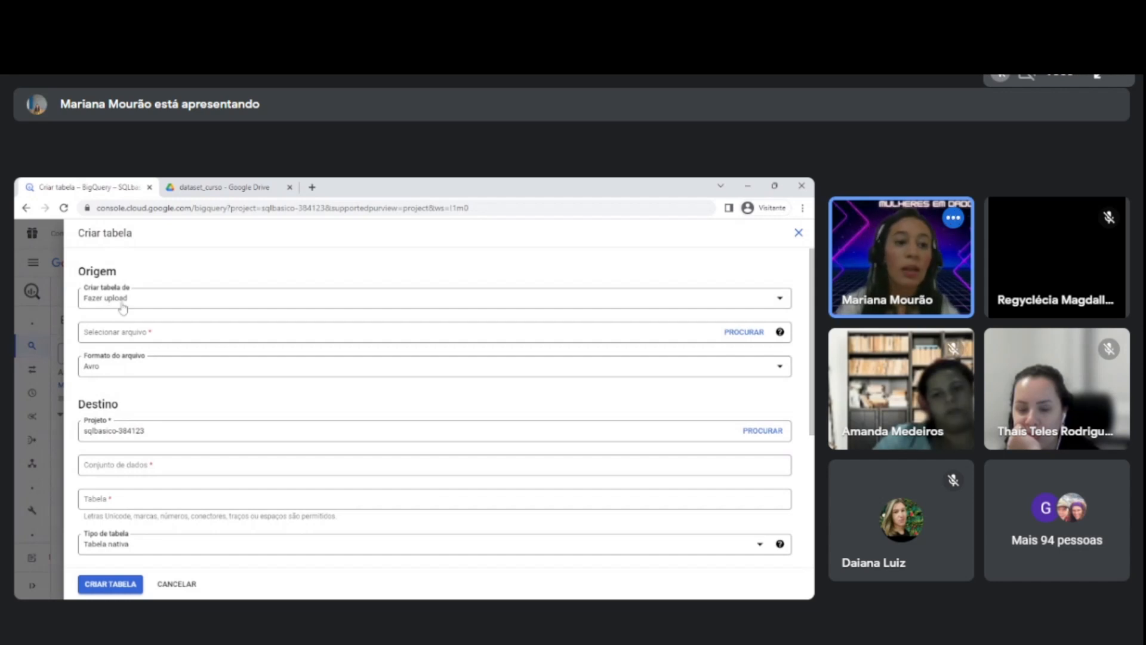
{"action": "left_click", "coordinate": [743, 332]}
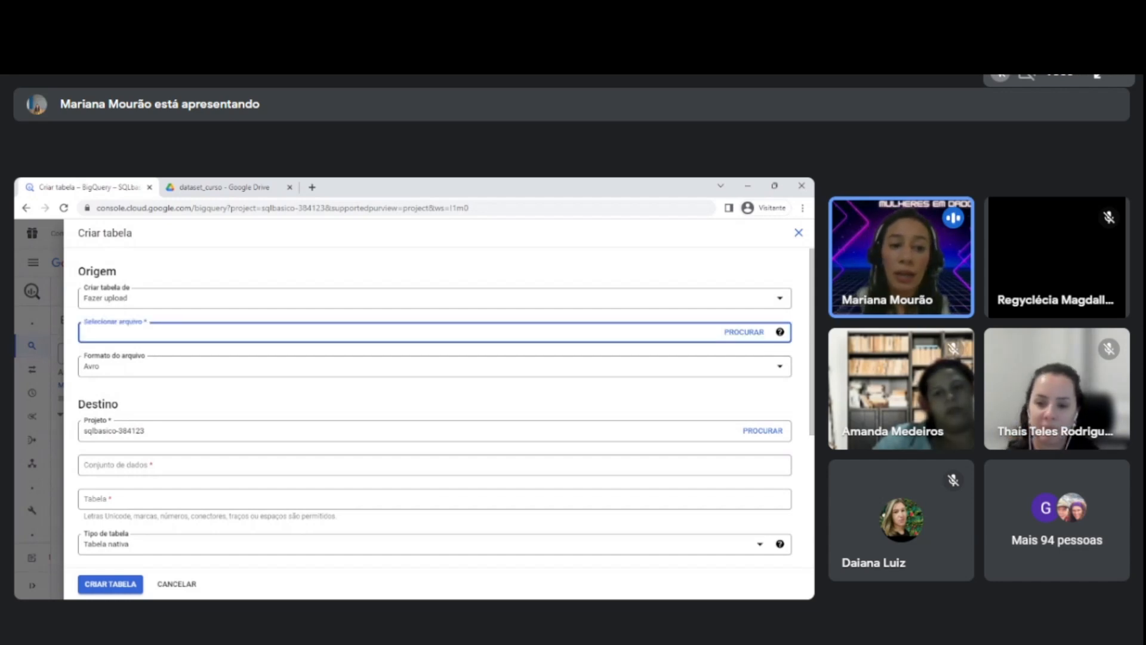
{"action": "left_click", "coordinate": [732, 335]}
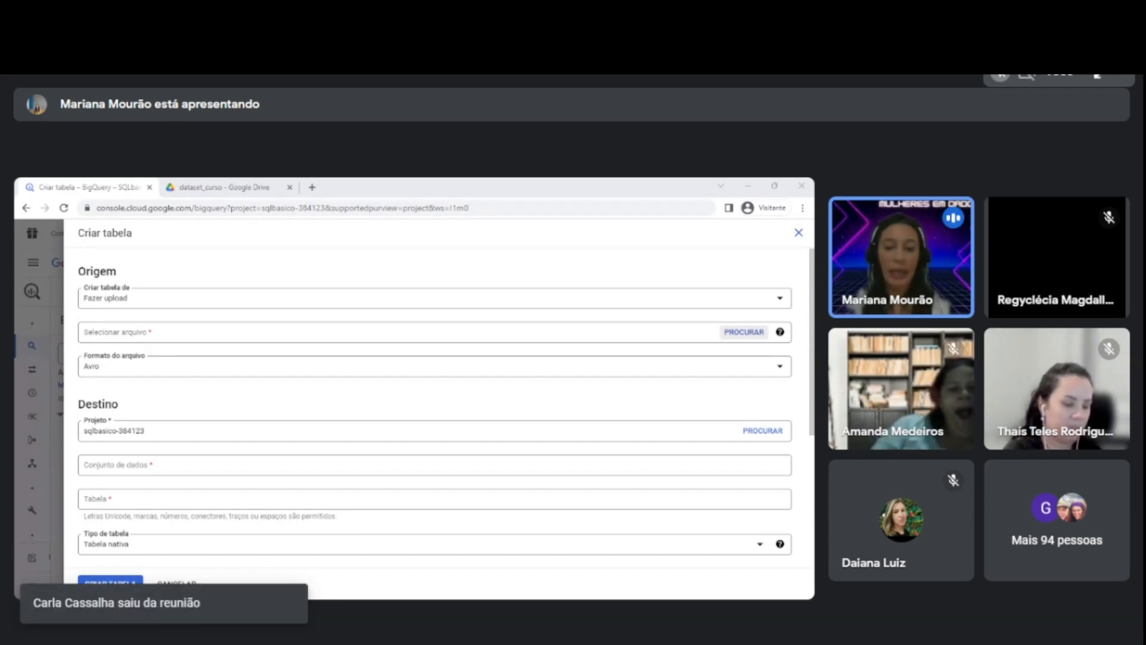
{"action": "left_click", "coordinate": [770, 562]}
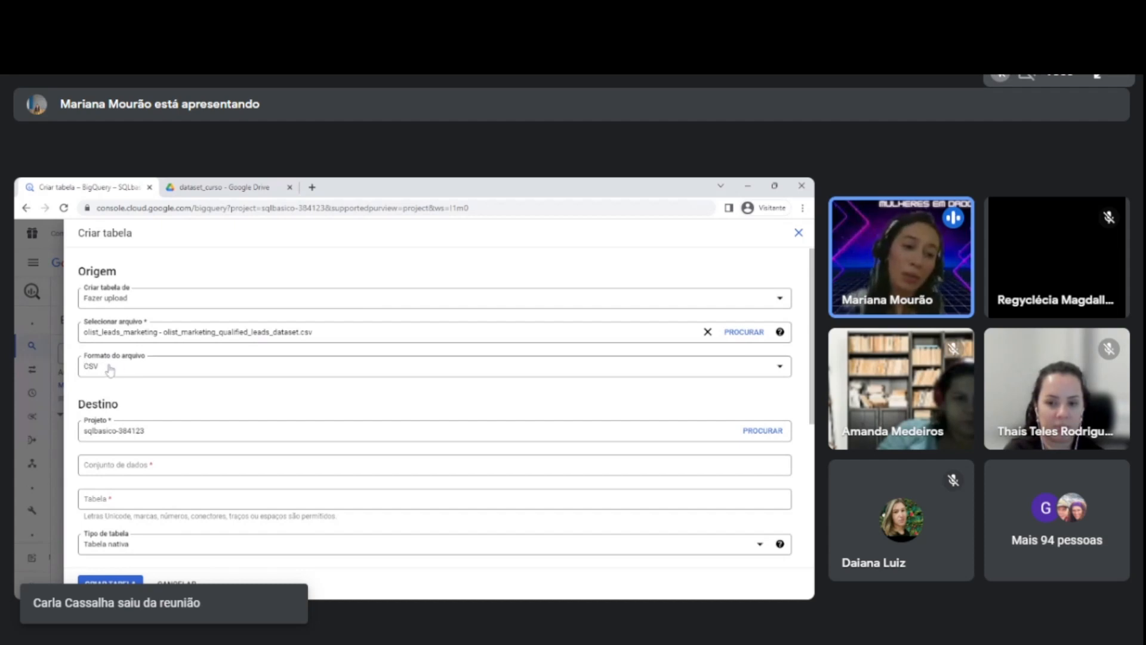
Set MEDSQL as the destination dataset and name the table OLIST_leads_marketing.
{"action": "scroll", "coordinate": [109, 370], "scroll_direction": "down", "scroll_amount": 2}
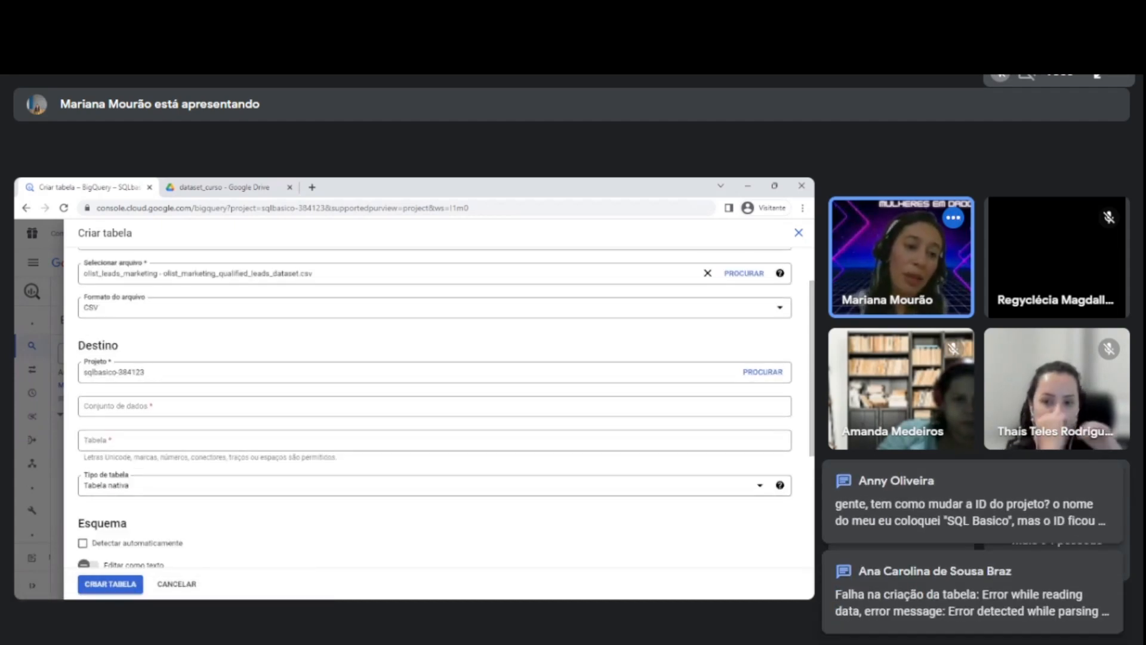
{"action": "scroll", "coordinate": [121, 367], "scroll_direction": "down", "scroll_amount": 2}
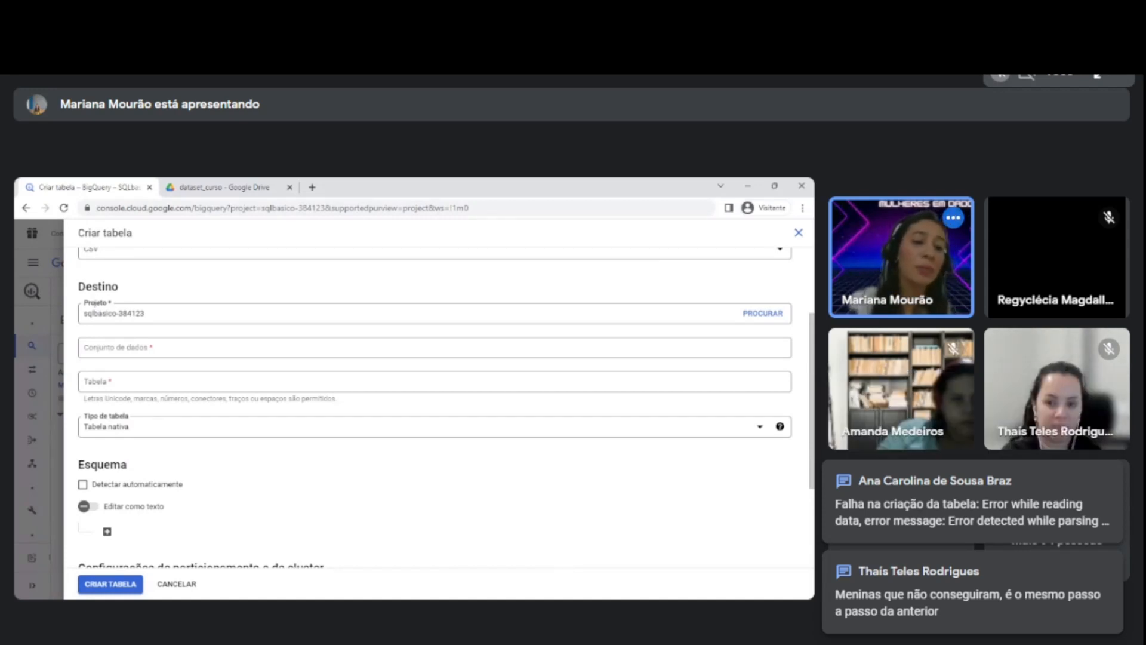
{"action": "left_click", "coordinate": [117, 349]}
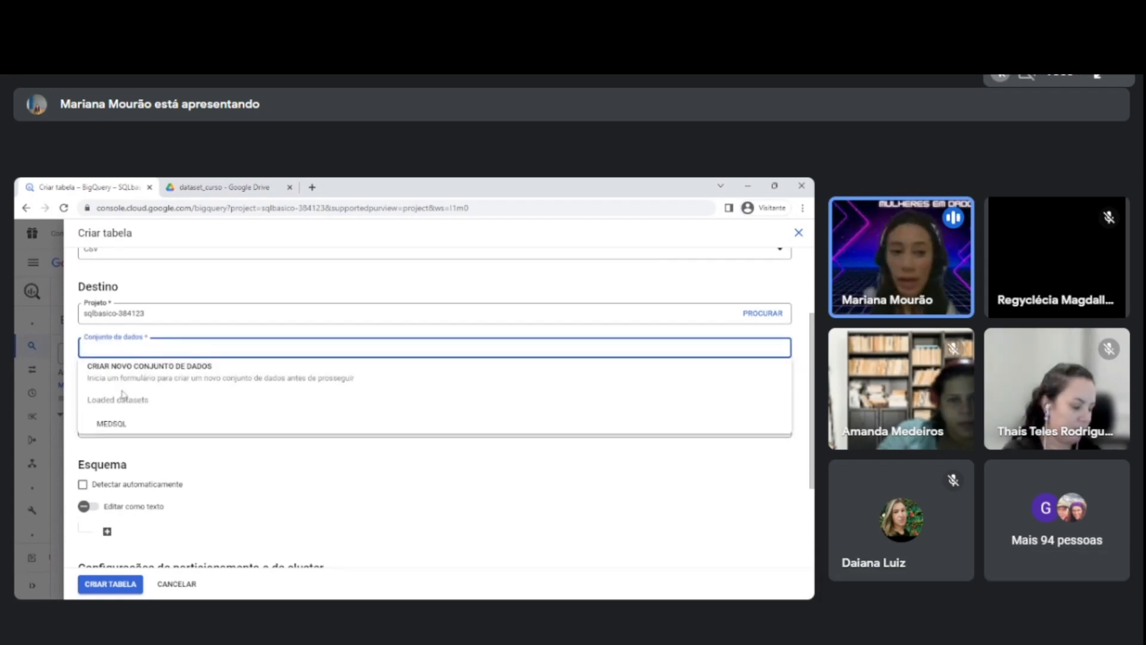
{"action": "left_click", "coordinate": [116, 427]}
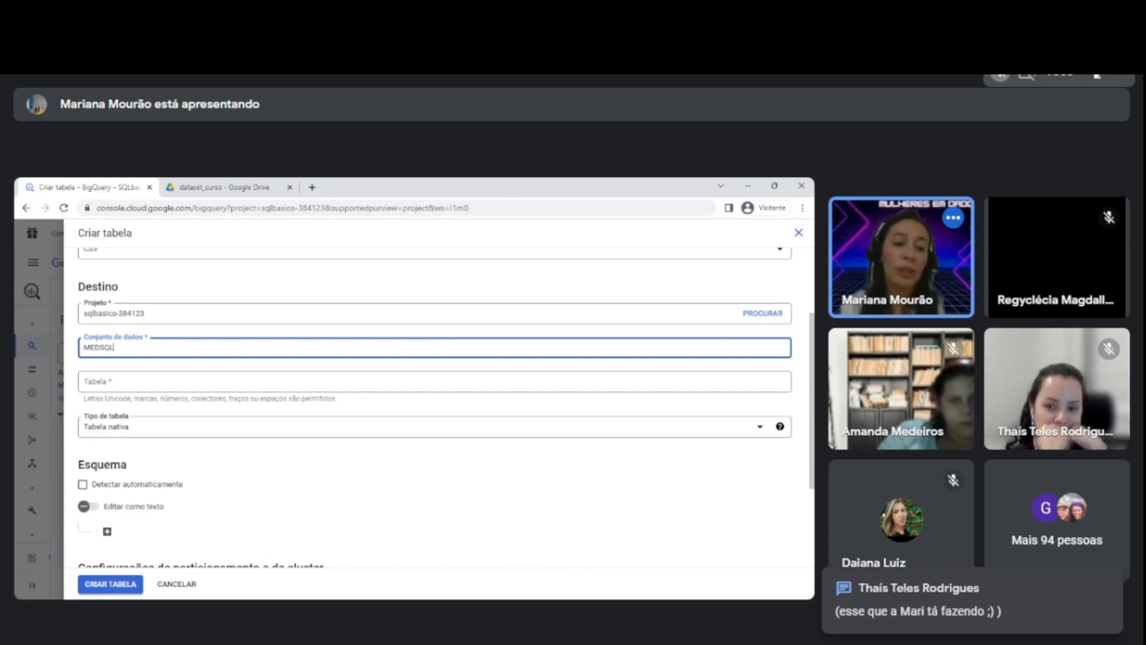
{"action": "scroll", "coordinate": [108, 506], "scroll_direction": "up", "scroll_amount": 3}
{"action": "left_click", "coordinate": [108, 506]}
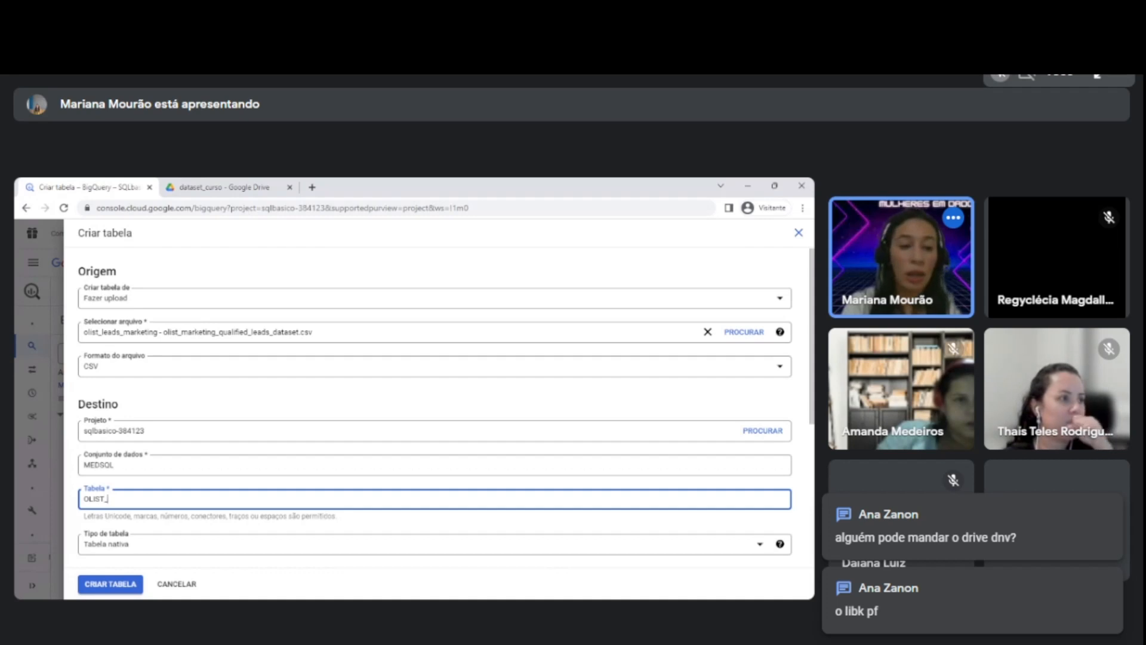
{"action": "type", "text": "OLIST_leads"}
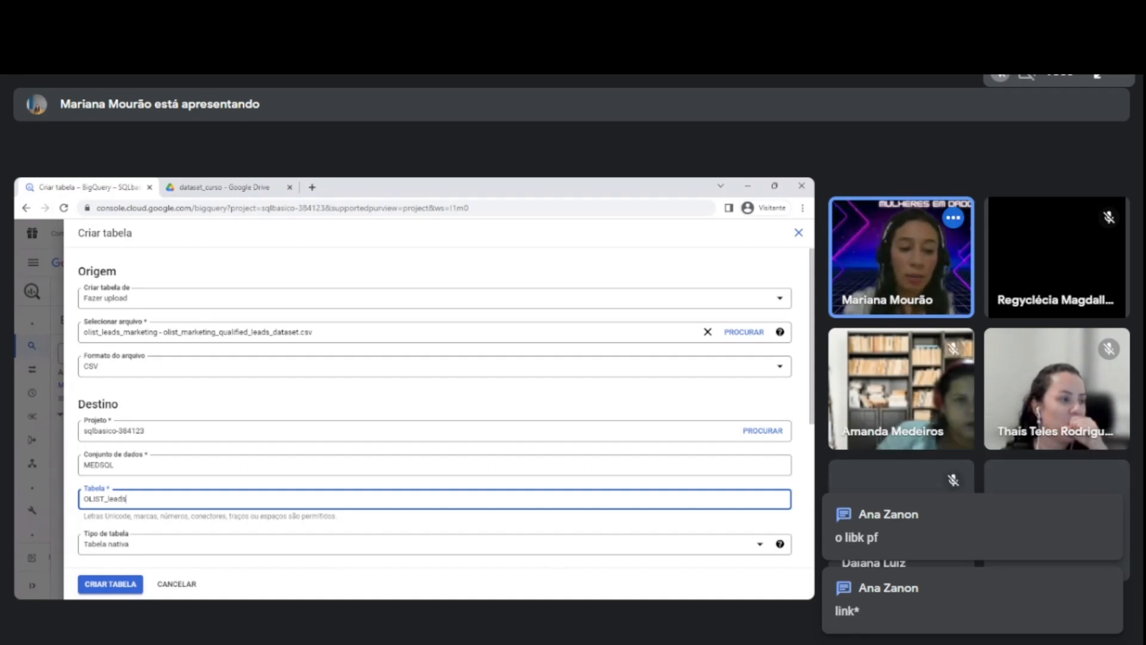
{"action": "type", "text": "_ma"}
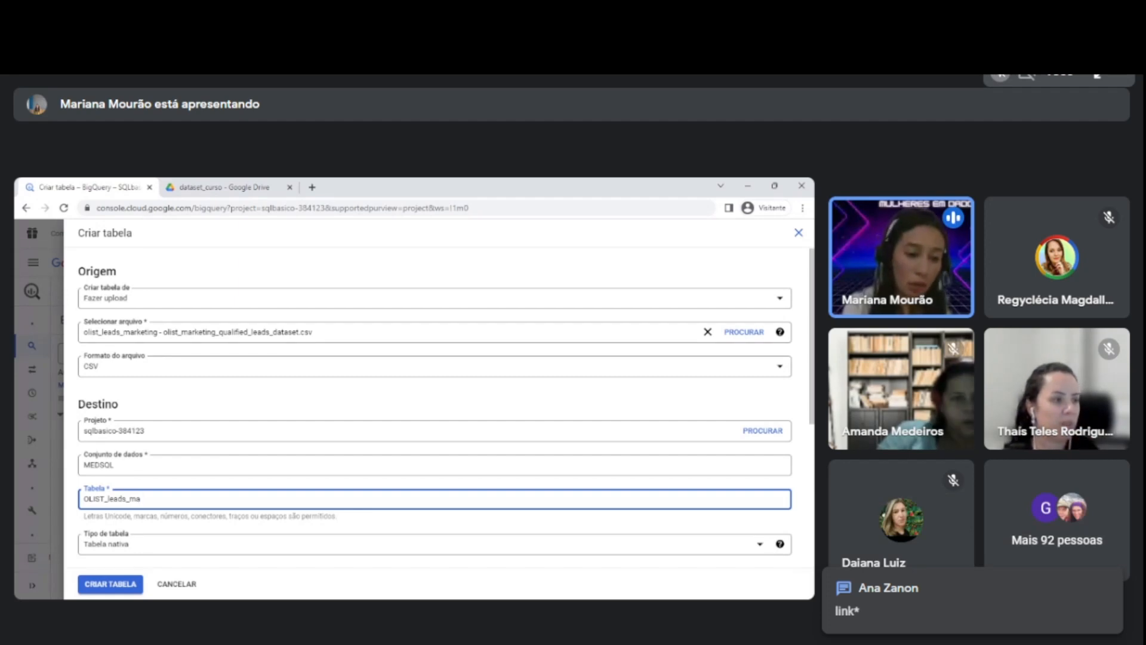
{"action": "type", "text": "rketing"}
Enable automatic schema detection for the leads marketing table and create it.
{"action": "scroll", "coordinate": [217, 486], "scroll_direction": "down", "scroll_amount": 2}
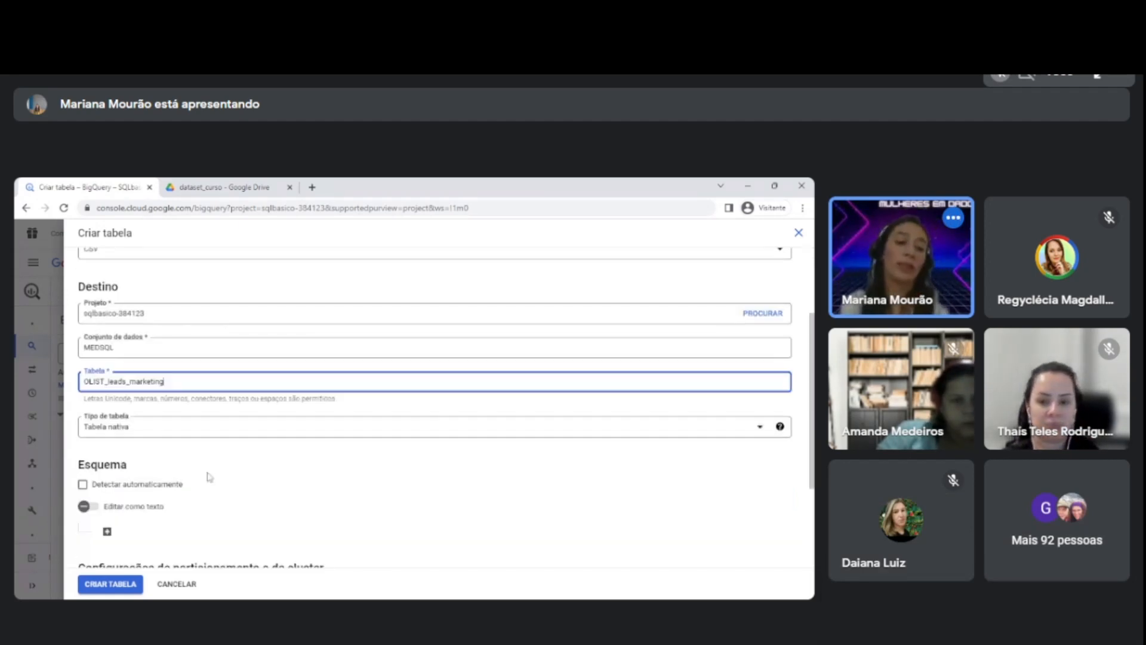
{"action": "scroll", "coordinate": [93, 429], "scroll_direction": "down", "scroll_amount": 1}
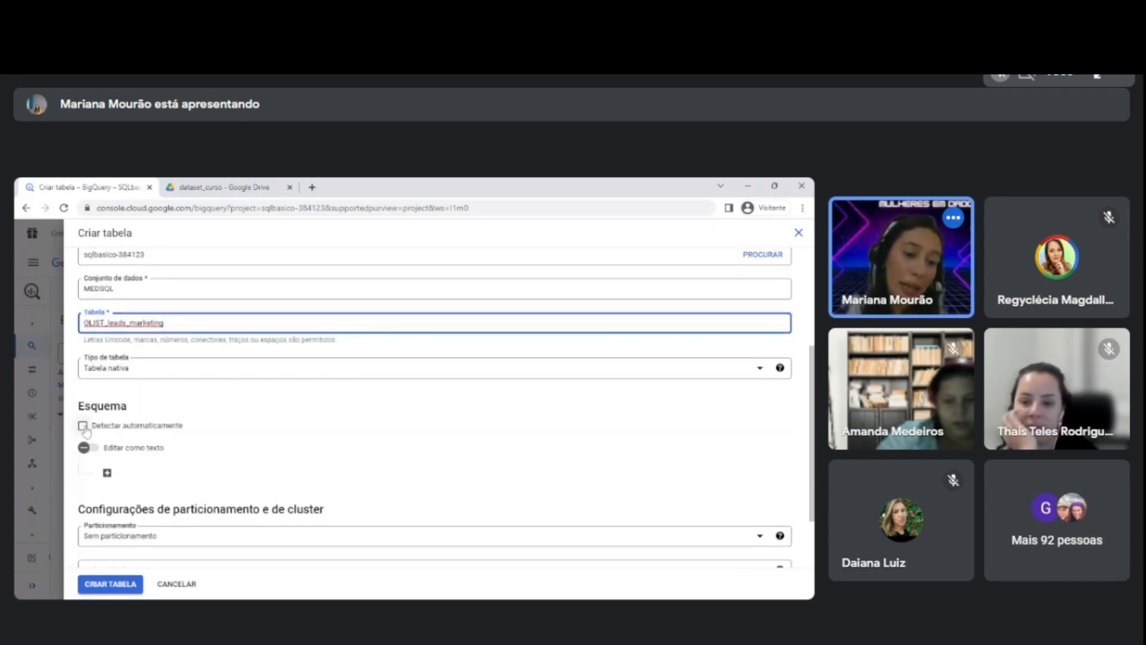
{"action": "left_click", "coordinate": [93, 426]}
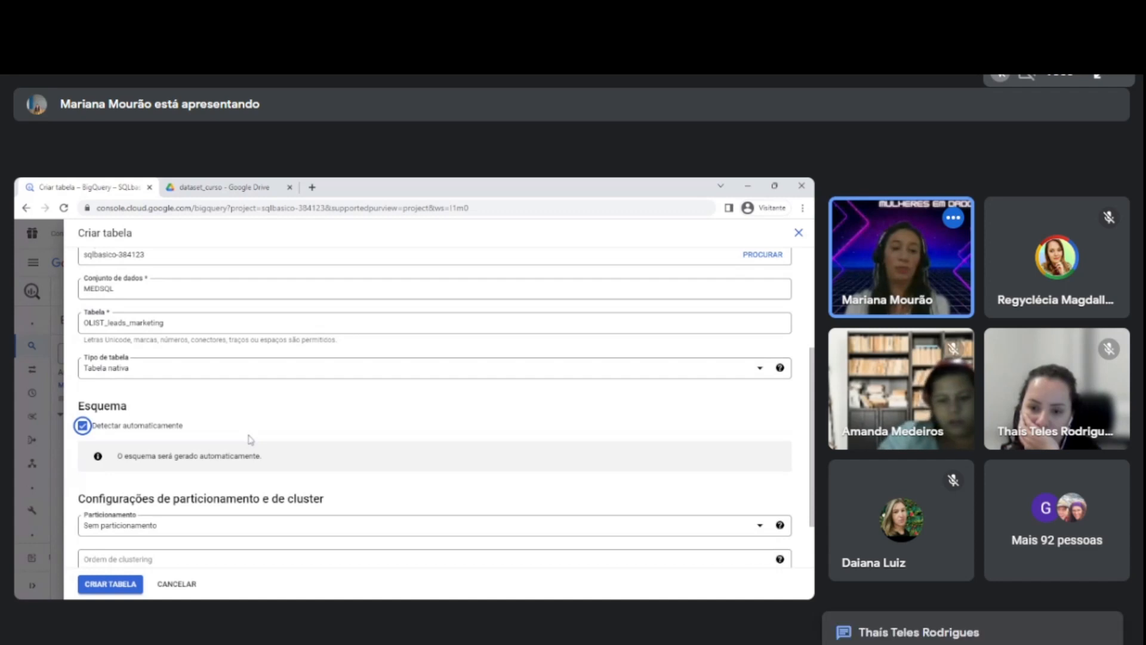
{"action": "scroll", "coordinate": [240, 437], "scroll_direction": "up", "scroll_amount": 2}
{"action": "scroll", "coordinate": [239, 437], "scroll_direction": "up", "scroll_amount": 1}
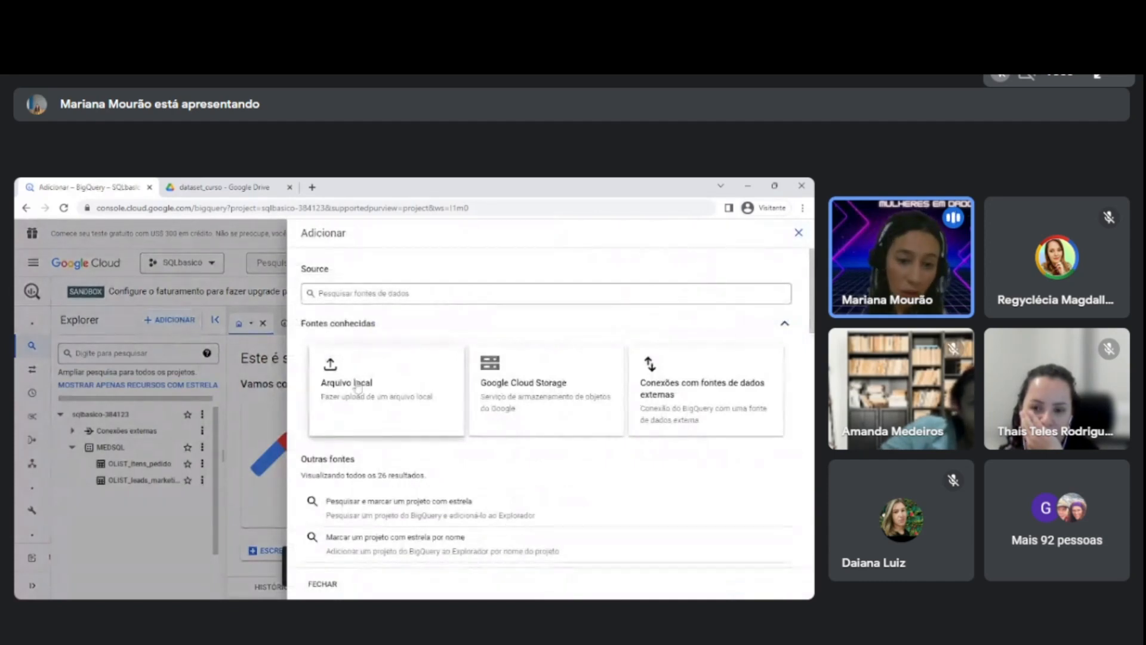
Start another table from a local file upload and select olist_negocios_fechados - olist_closed_deals_dataset.csv as its source.
{"action": "left_click", "coordinate": [358, 387]}
{"action": "left_click", "coordinate": [161, 331]}
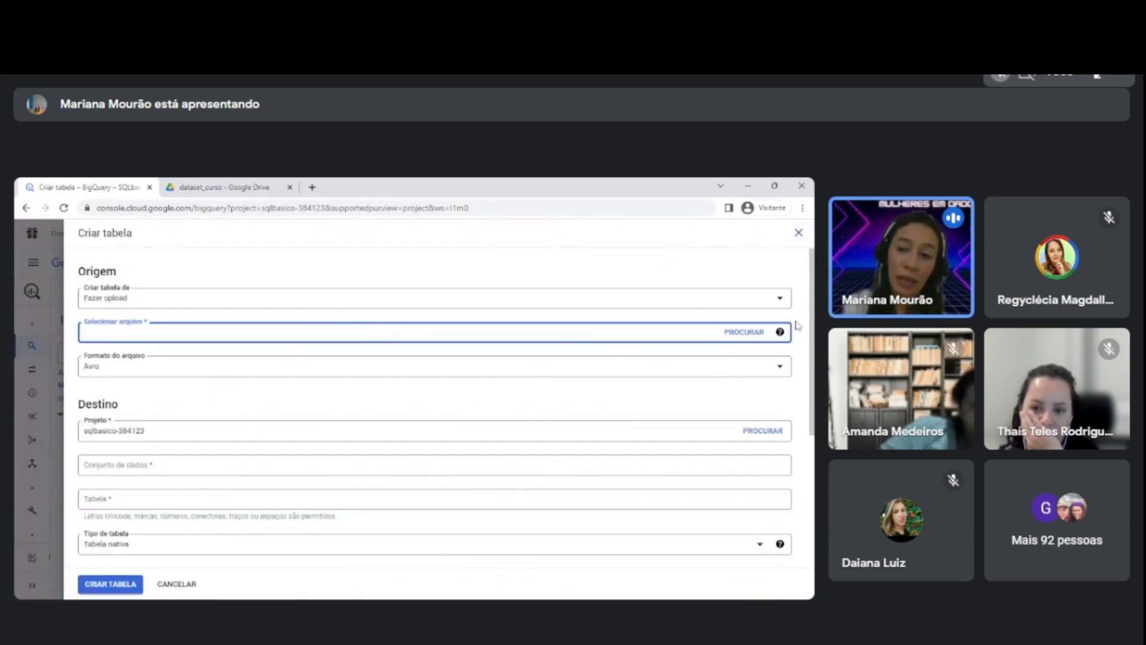
{"action": "left_click", "coordinate": [755, 335]}
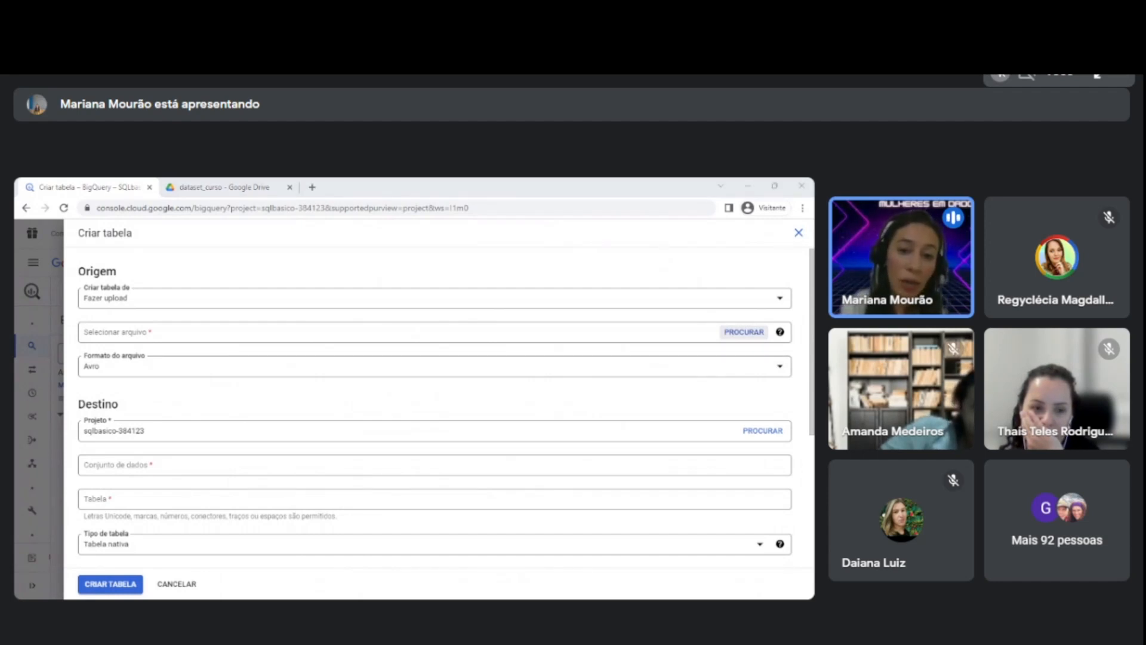
{"action": "left_click", "coordinate": [547, 565]}
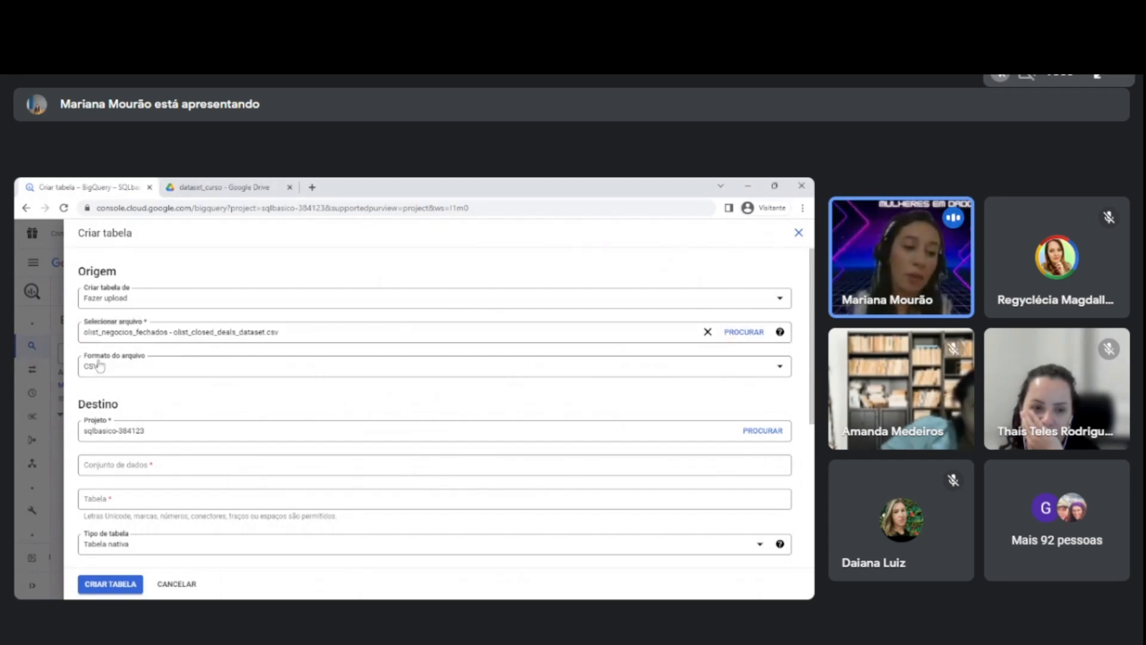
Set MEDSQL as the destination dataset and name the table OLIST_negocios_fechados.
{"action": "left_click", "coordinate": [120, 471]}
{"action": "left_click", "coordinate": [119, 543]}
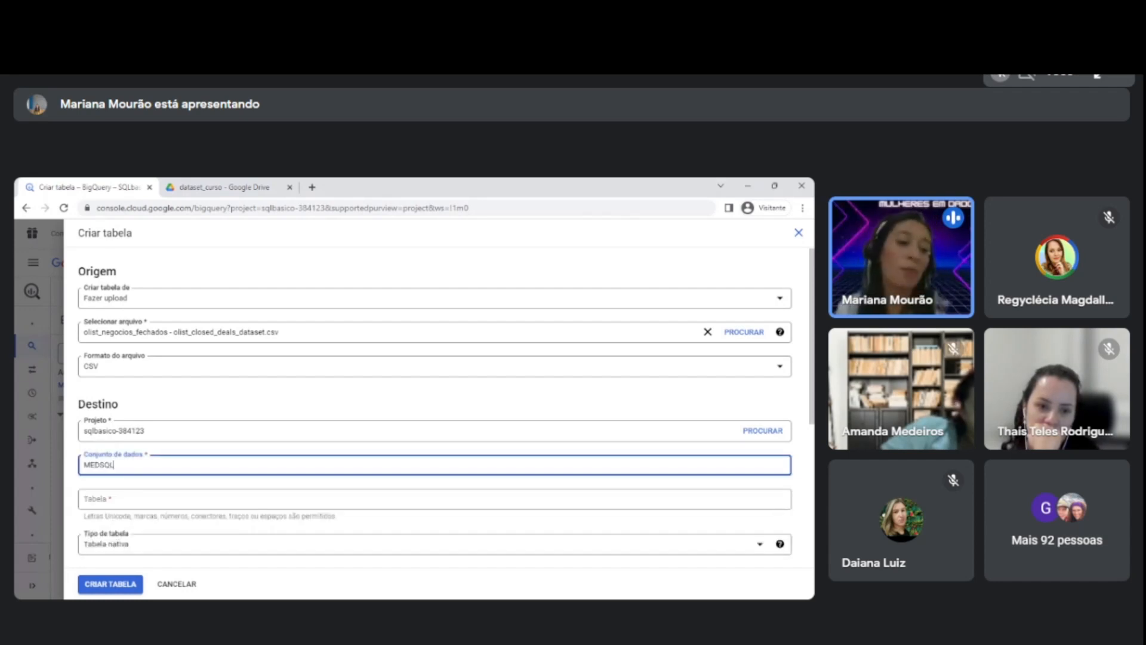
{"action": "scroll", "coordinate": [154, 440], "scroll_direction": "down", "scroll_amount": 1}
{"action": "left_click", "coordinate": [125, 446]}
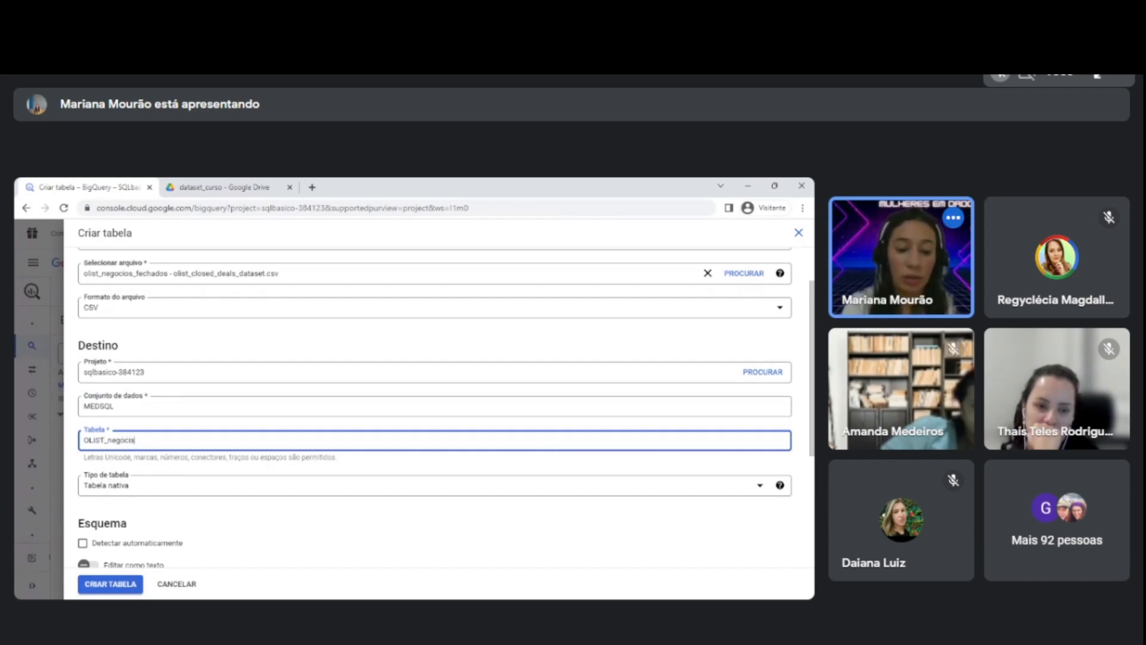
{"action": "type", "text": "OLIST_negocios_fechados"}
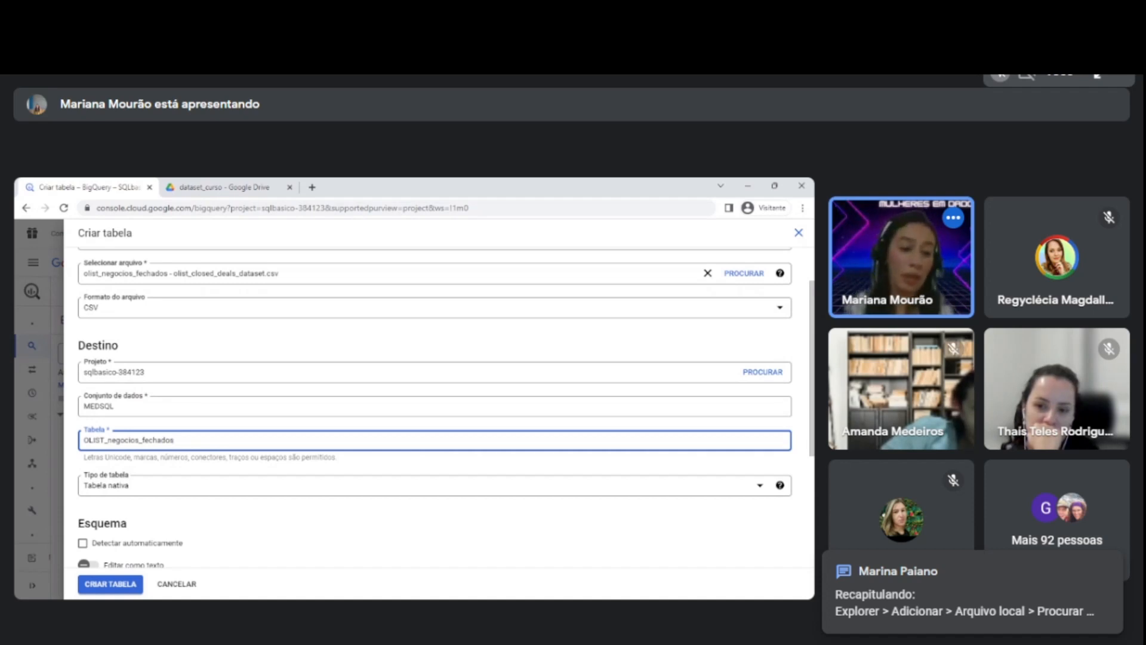
Enable automatic schema detection for the closed deals table, create it, and dismiss the creation notification.
{"action": "left_click", "coordinate": [82, 542]}
{"action": "scroll", "coordinate": [418, 478], "scroll_direction": "down", "scroll_amount": 2}
{"action": "scroll", "coordinate": [108, 584], "scroll_direction": "down", "scroll_amount": 1}
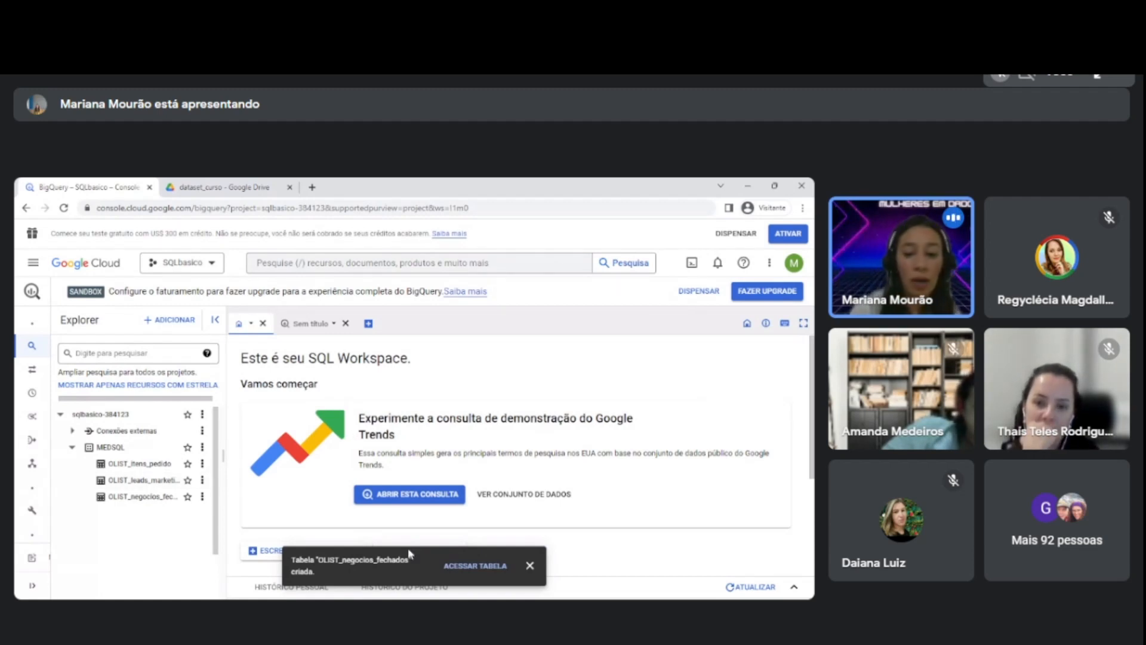
{"action": "left_click", "coordinate": [528, 567]}
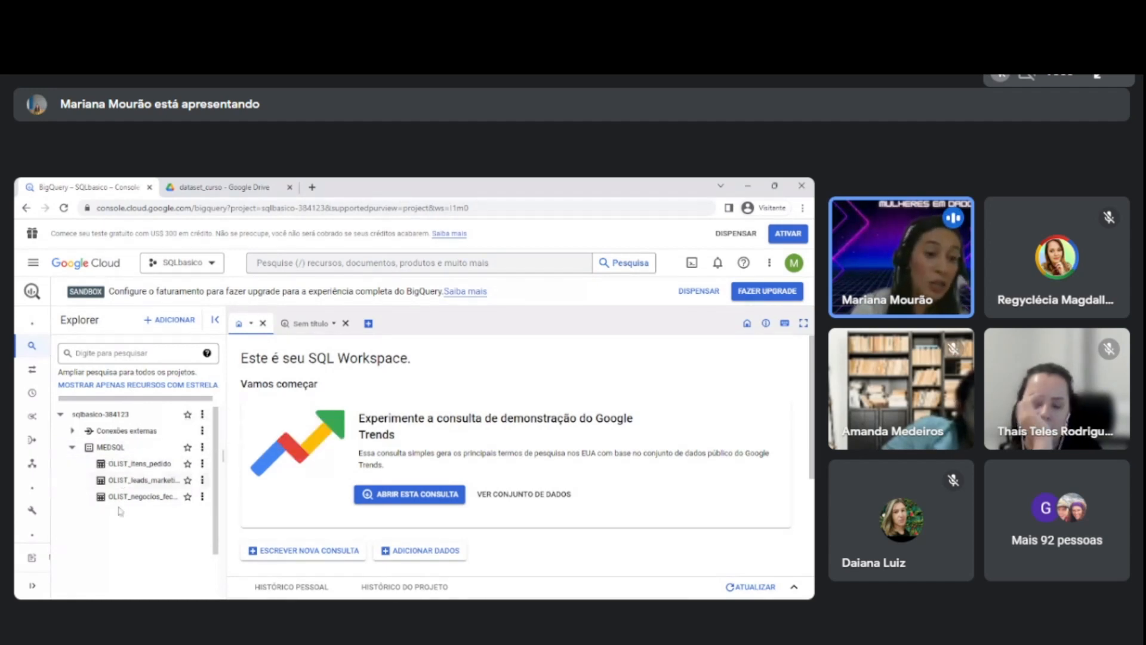
Open the OLIST_itens_pedido table, dismiss the billing upgrade banner, and review the field names and types in its schema.
{"action": "left_click", "coordinate": [138, 464]}
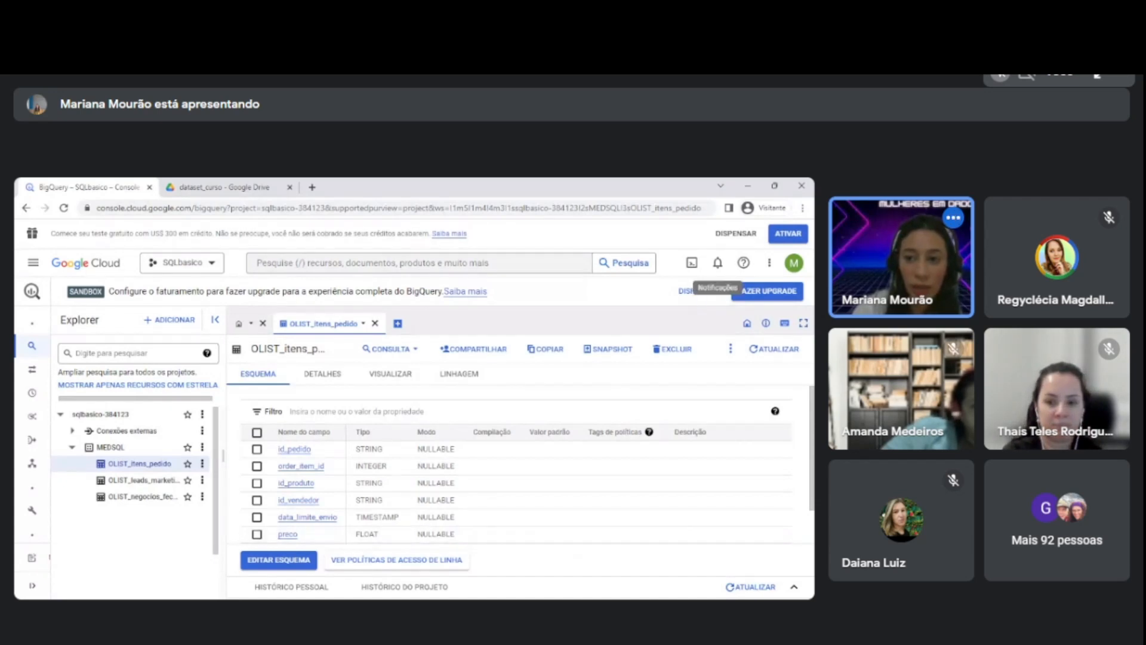
{"action": "left_click", "coordinate": [685, 291]}
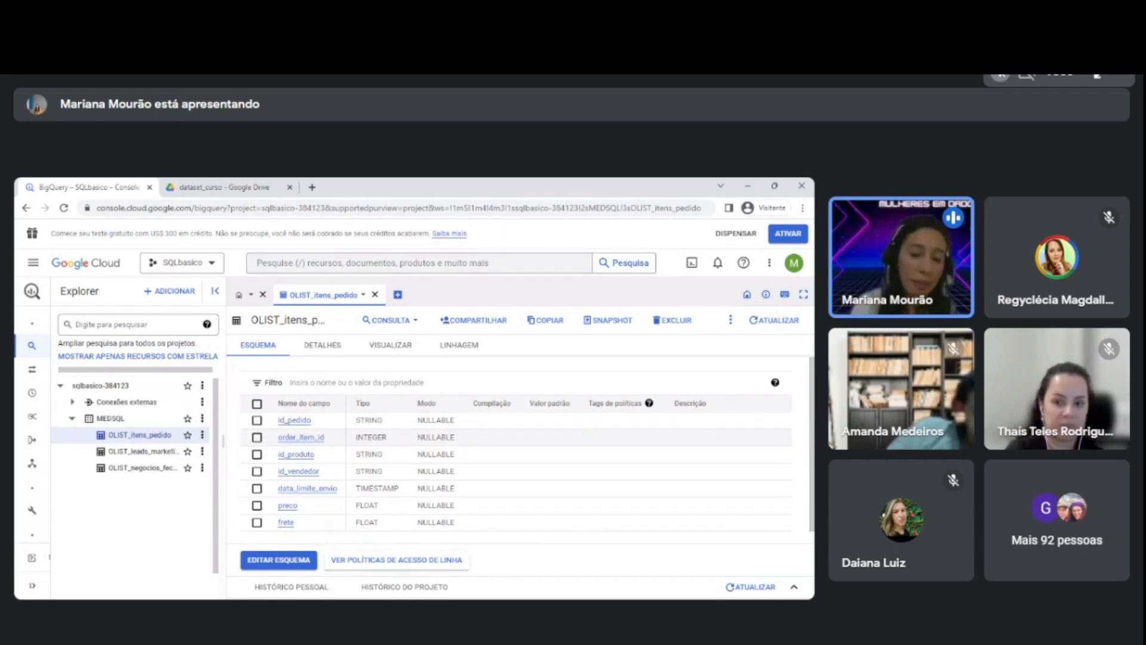
{"action": "scroll", "coordinate": [323, 491], "scroll_direction": "down", "scroll_amount": 1}
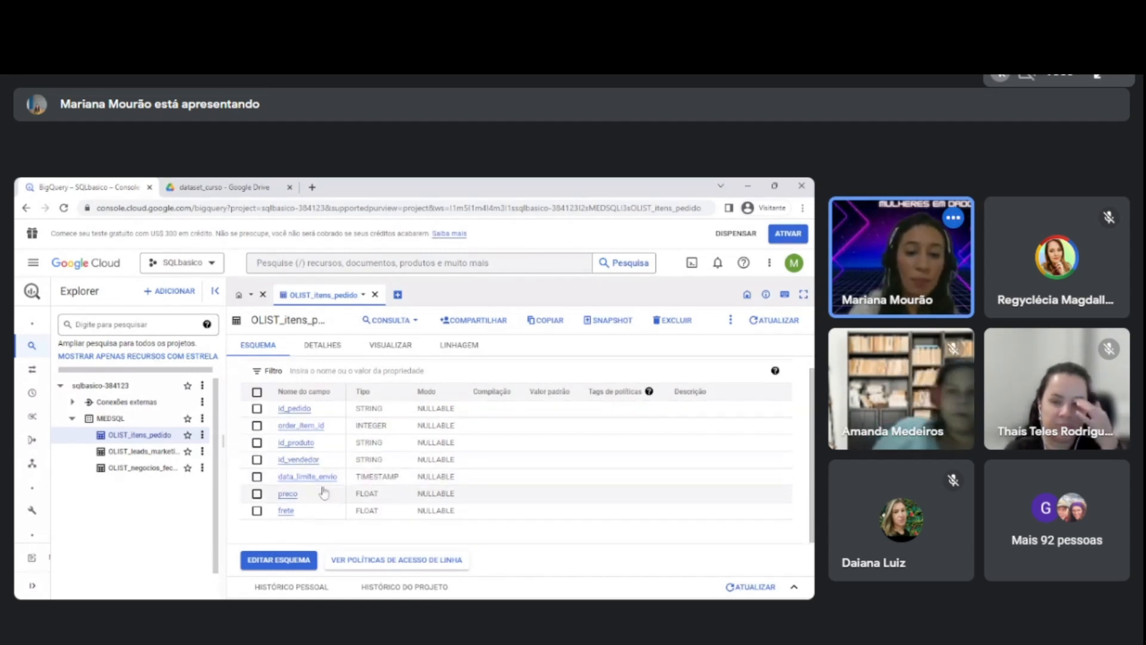
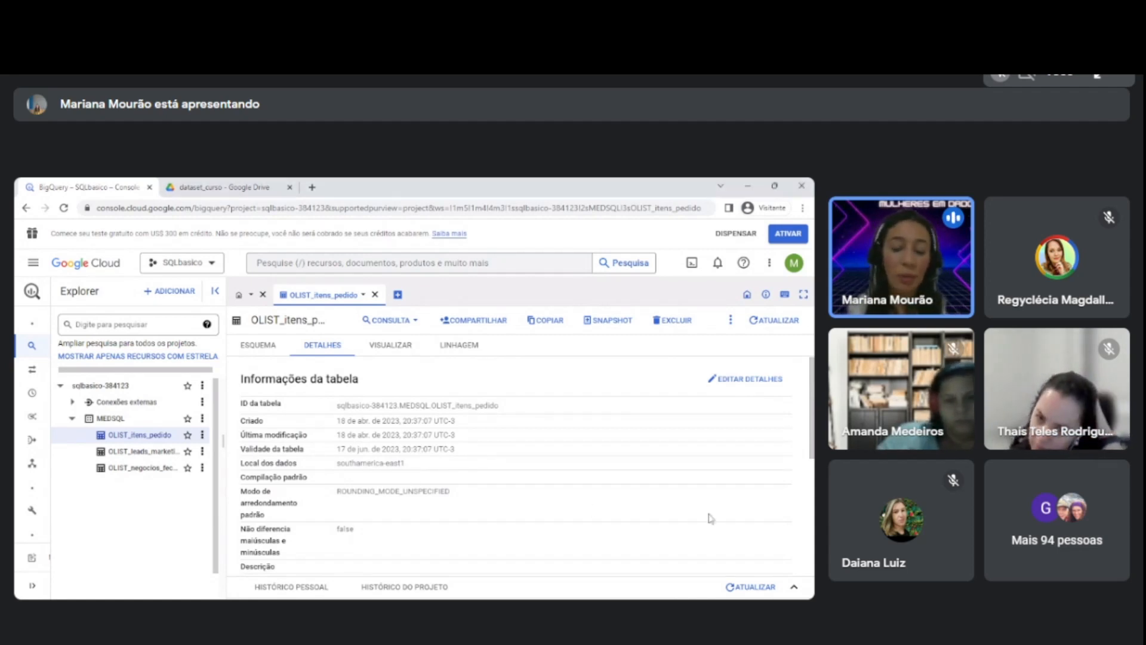
Preview the OLIST_itens_pedido table's data and examine its rows and columns, from the order ID through to the price and freight.
{"action": "left_click", "coordinate": [389, 347]}
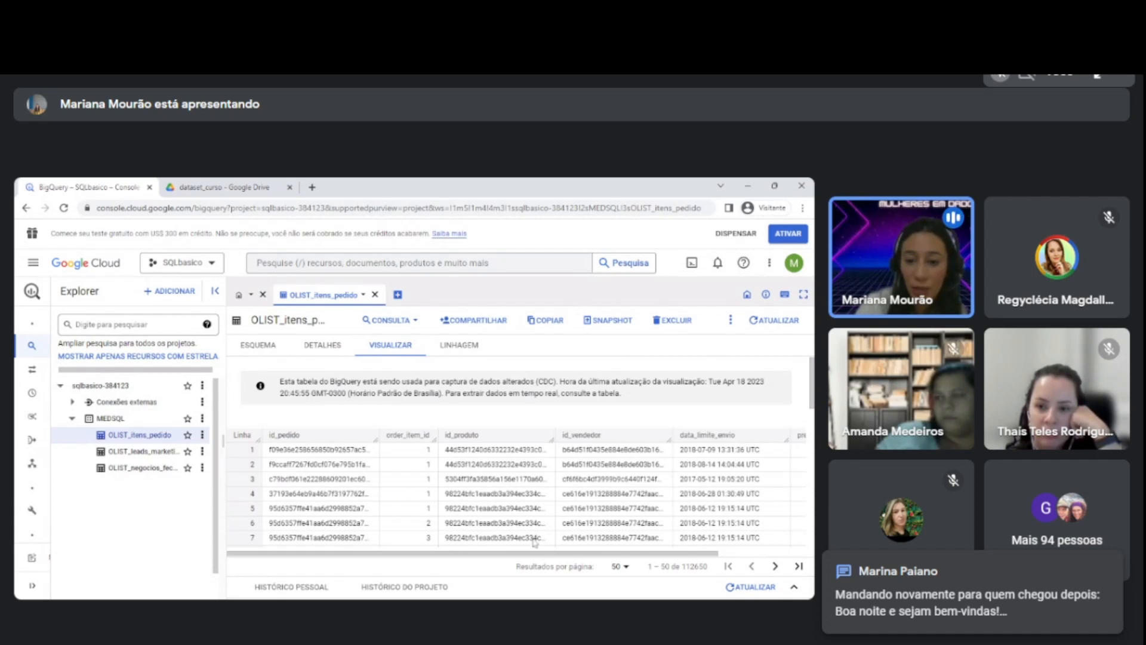
{"action": "left_click_drag", "start_coordinate": [452, 553], "coordinate": [378, 550]}
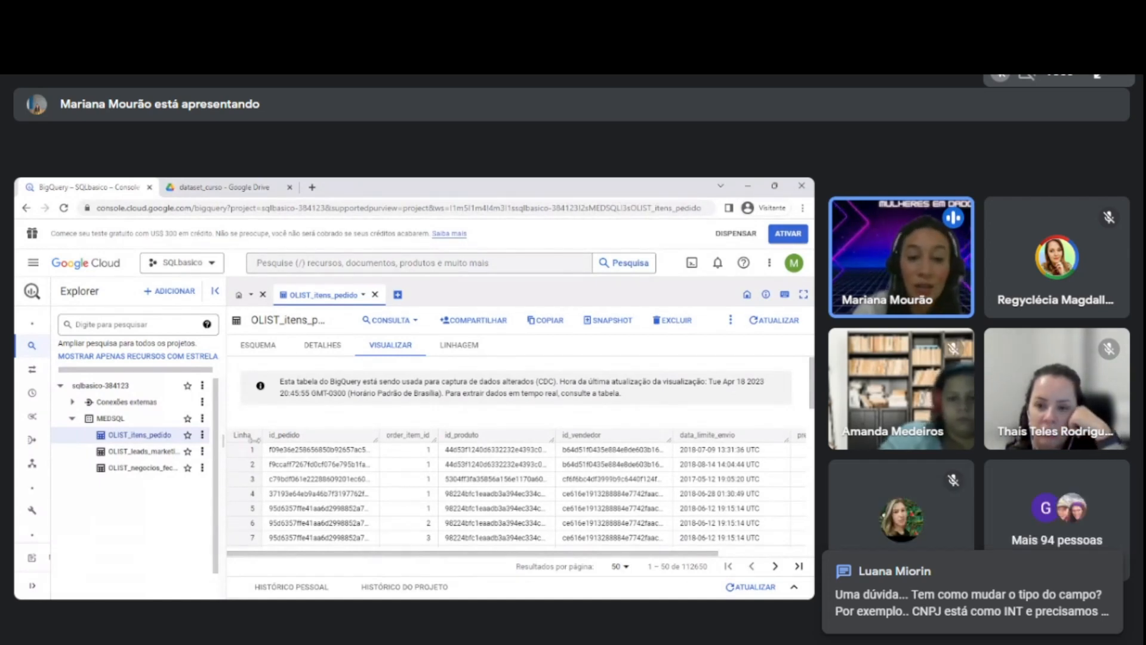
{"action": "left_click_drag", "start_coordinate": [271, 442], "coordinate": [633, 442]}
{"action": "left_click", "coordinate": [632, 441]}
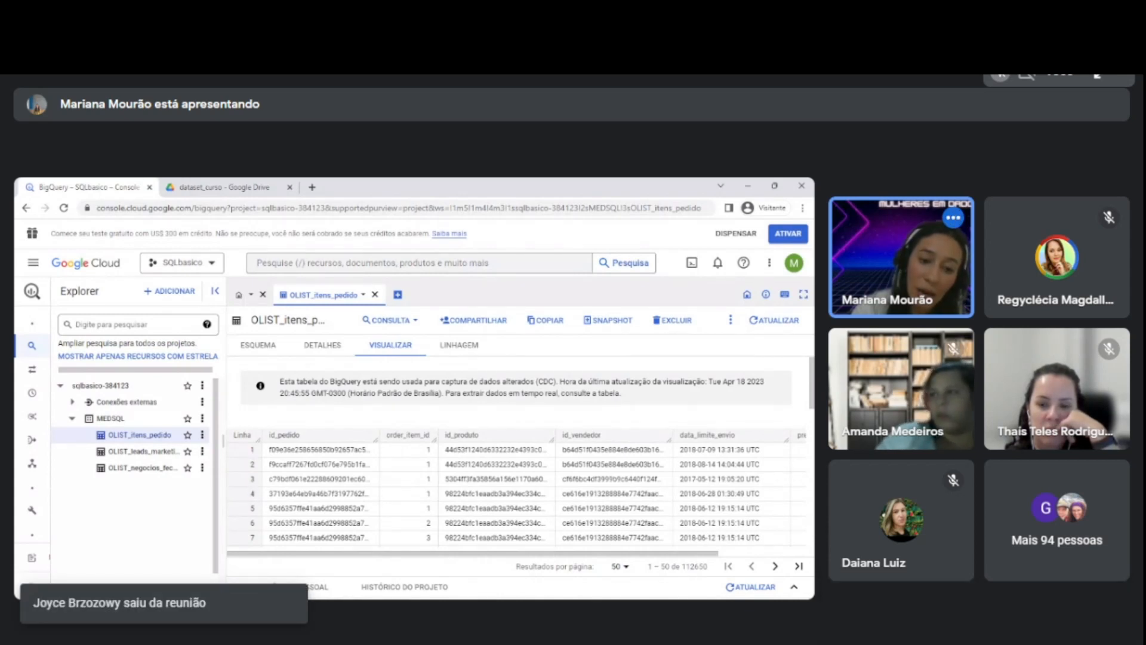
{"action": "scroll", "coordinate": [248, 515], "scroll_direction": "down", "scroll_amount": 3}
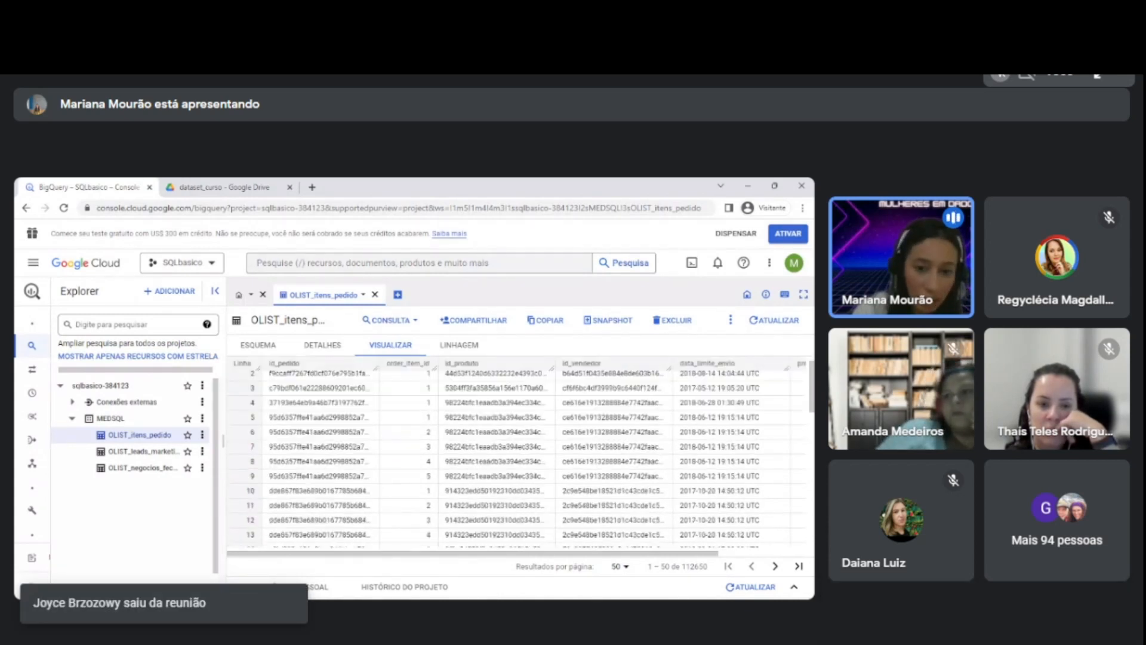
{"action": "scroll", "coordinate": [269, 501], "scroll_direction": "up", "scroll_amount": 3}
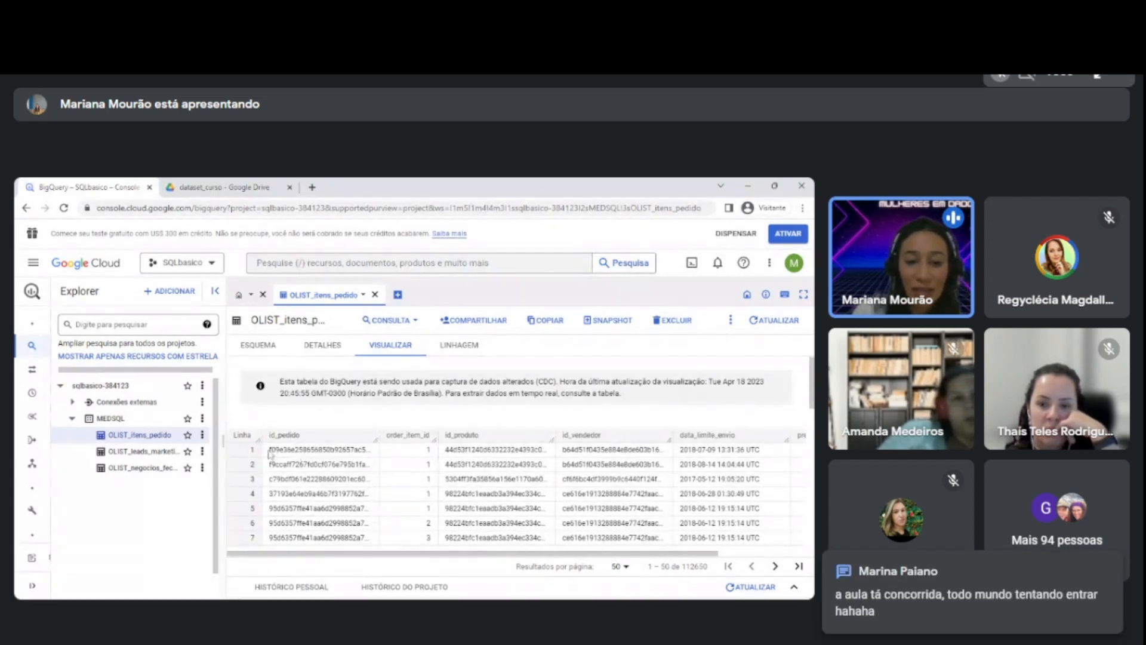
{"action": "left_click_drag", "start_coordinate": [269, 449], "coordinate": [366, 449]}
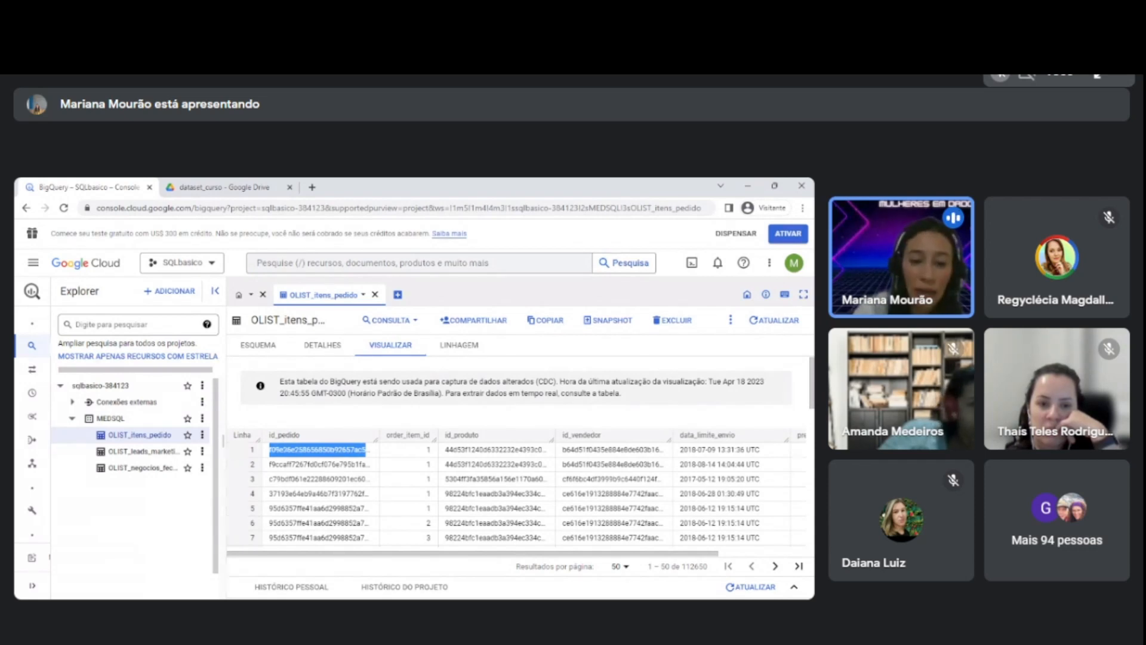
{"action": "left_click", "coordinate": [318, 450]}
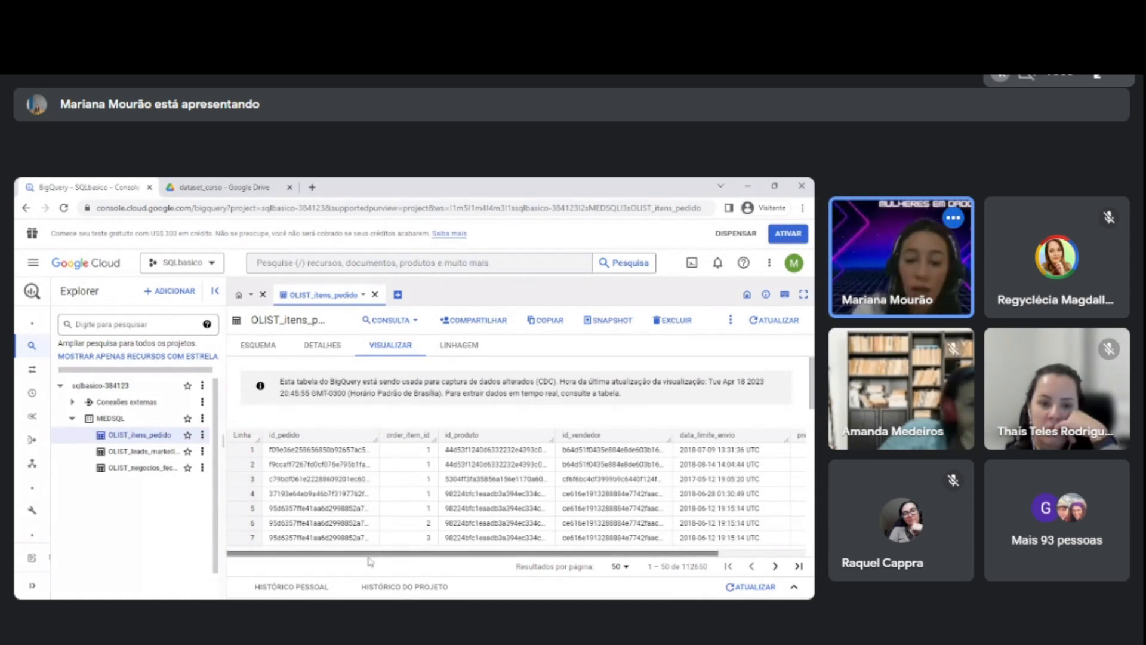
{"action": "left_click_drag", "start_coordinate": [368, 555], "coordinate": [458, 558]}
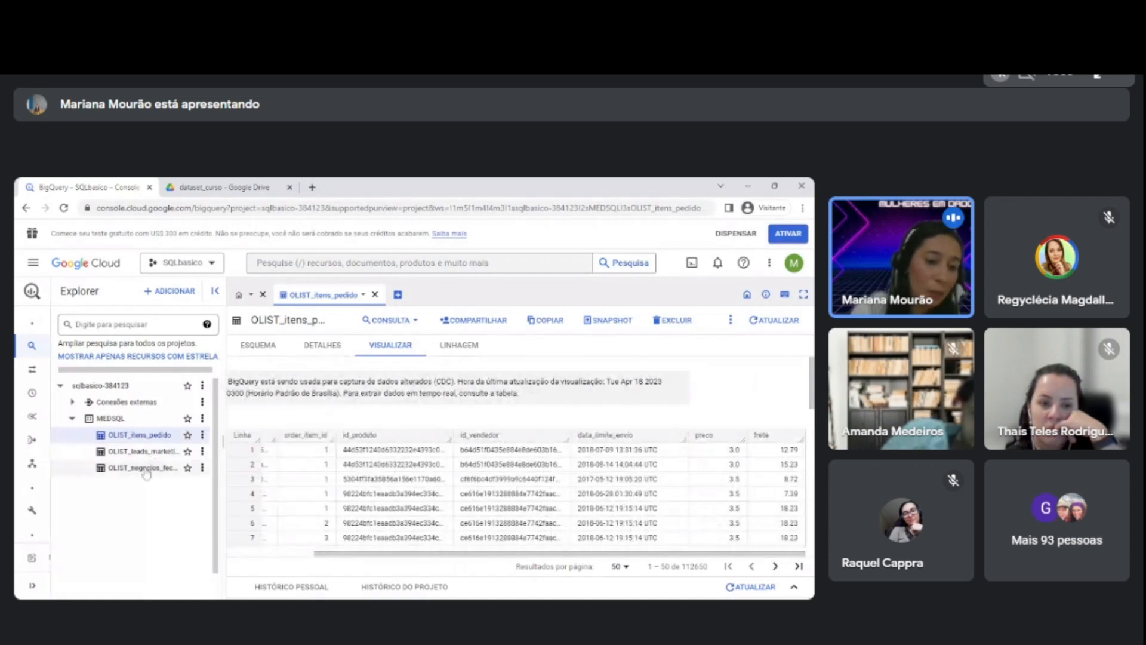